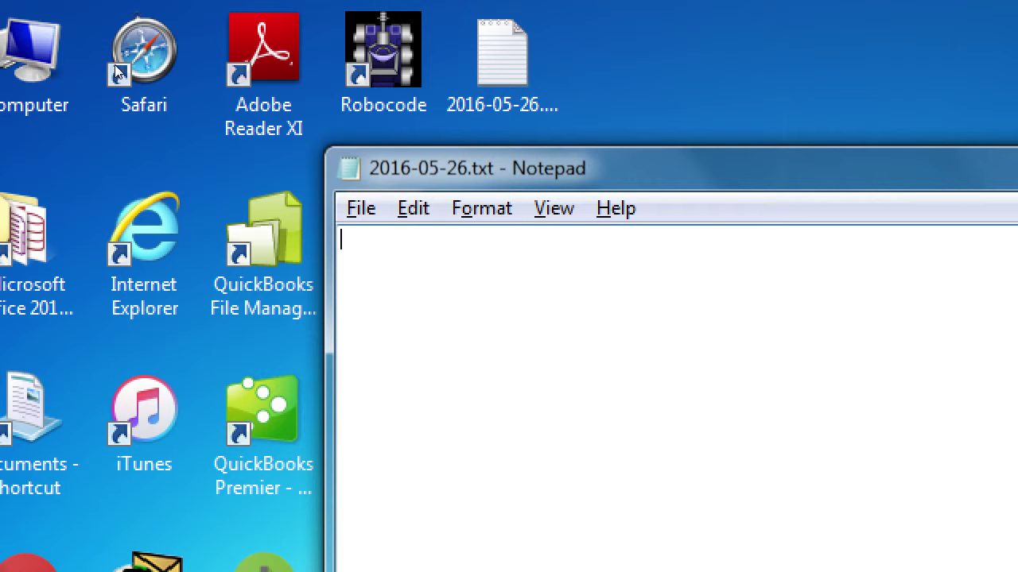
- Write "Google Search Console" as the first line of the notes
type("Google Sear")
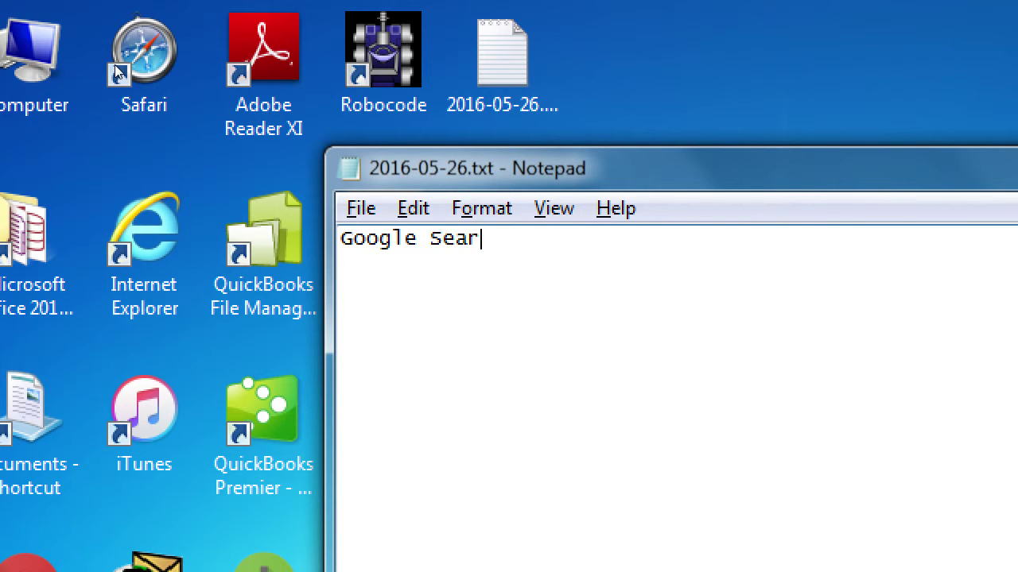
type("ch Console")
key("Return")
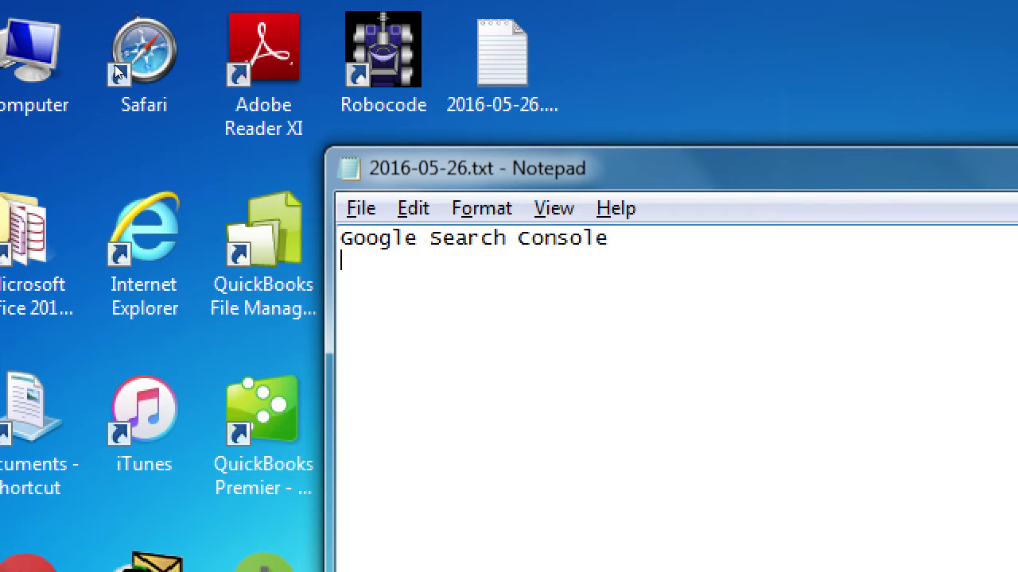
- Add "Google Analytics" as the second line of the notes
type("Google Analyt")
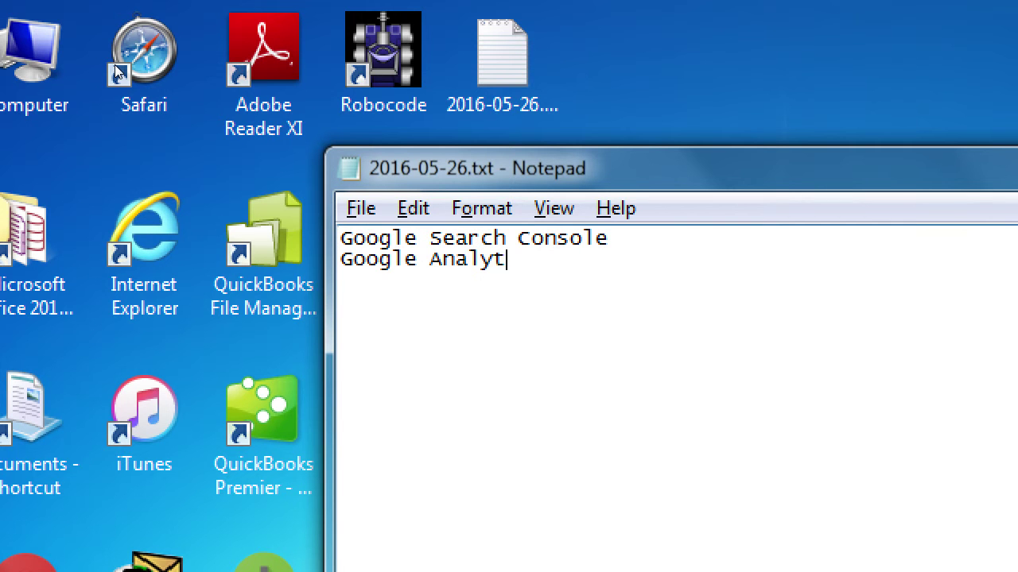
type("i=cs")
key("BackSpace")
type("=cs")
key("BackSpace")
key("BackSpace")
type("s")
key("BackSpace")
key("BackSpace")
type("cs")
key("Return")
- Add the indented item "-Google Webmaster Tools" below the Google Analytics line
key("Tab")
type("-Goog")
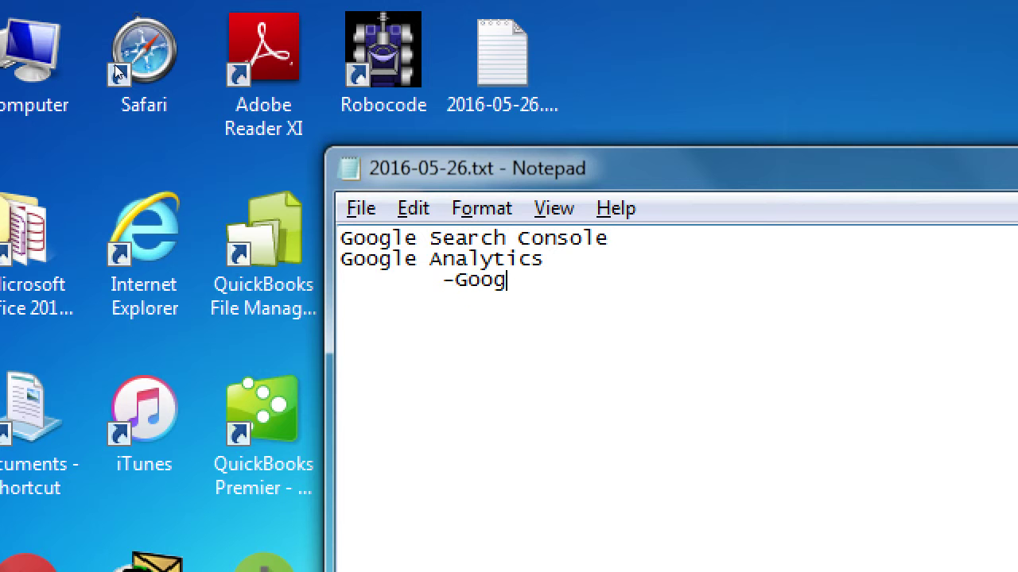
type("le WEb")
key("BackSpace")
key("BackSpace")
type("eb")
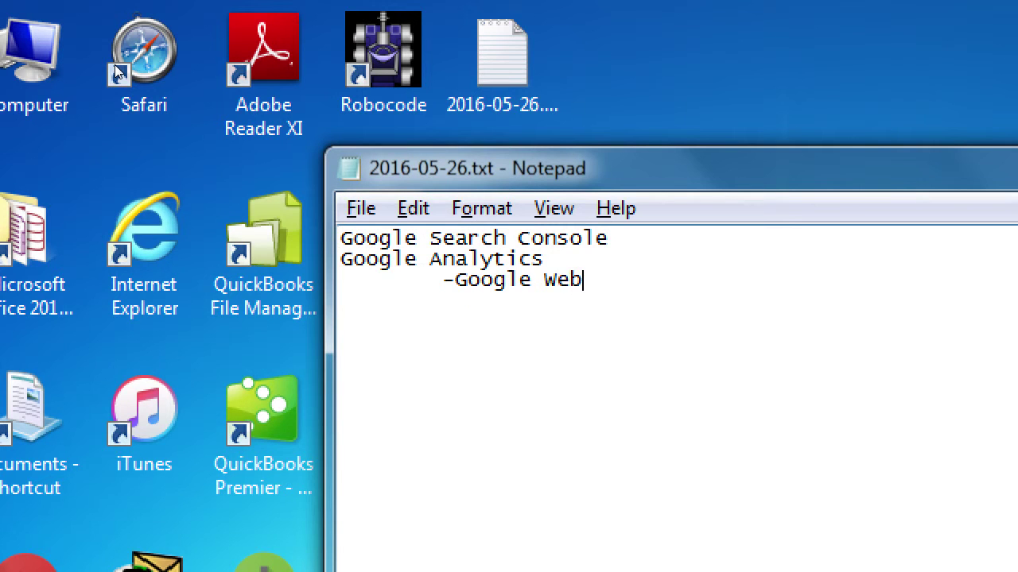
type("master Tools")
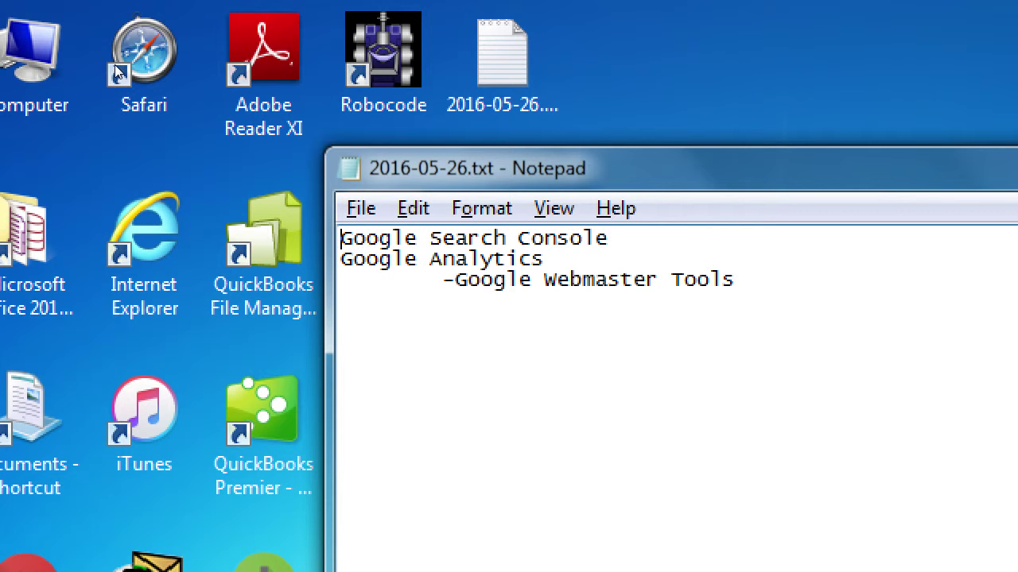
- Append the tabbed description "- Health of your site; Search Appearance" to the Google Search Console line
key("End")
key("Delete")
key("ctrl+z")
key("End")
key("Tab")
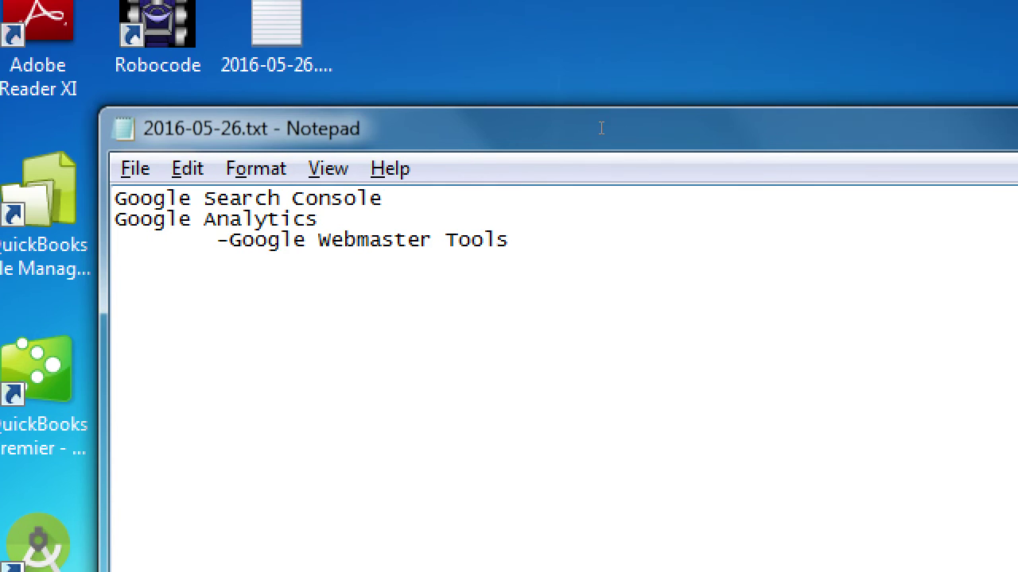
type("- Health of")
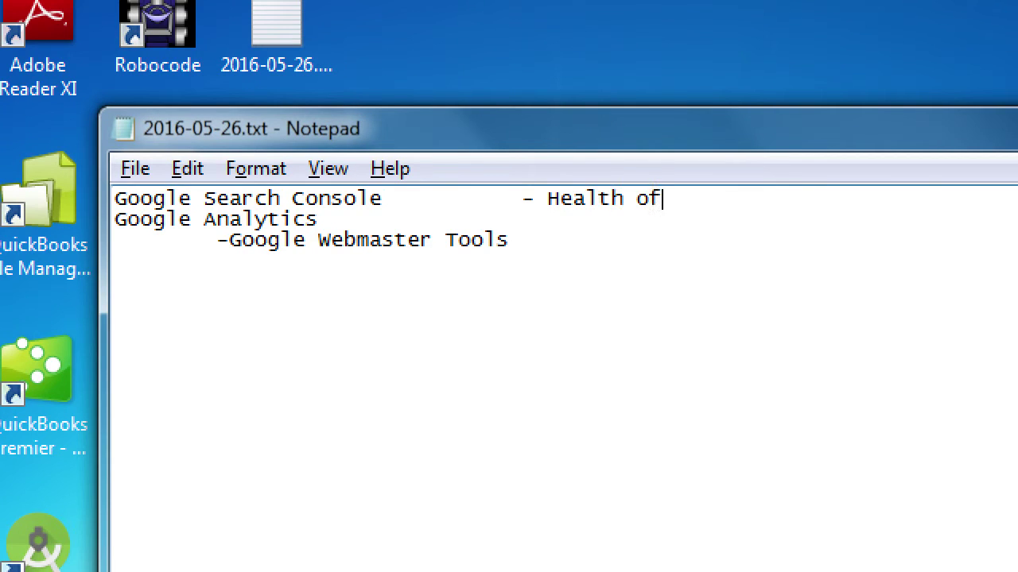
type(" your site; ")
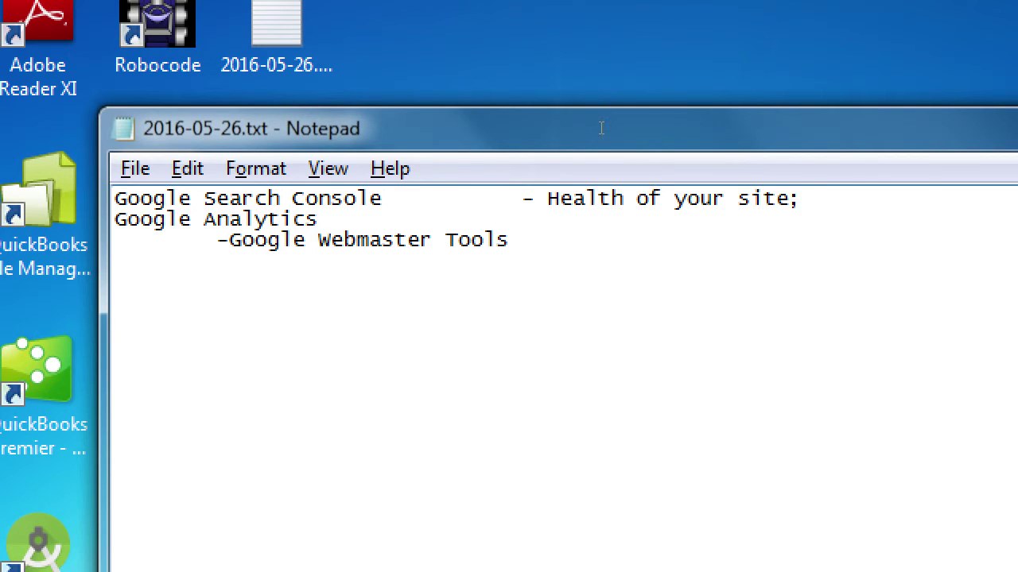
type("Search Appearance")
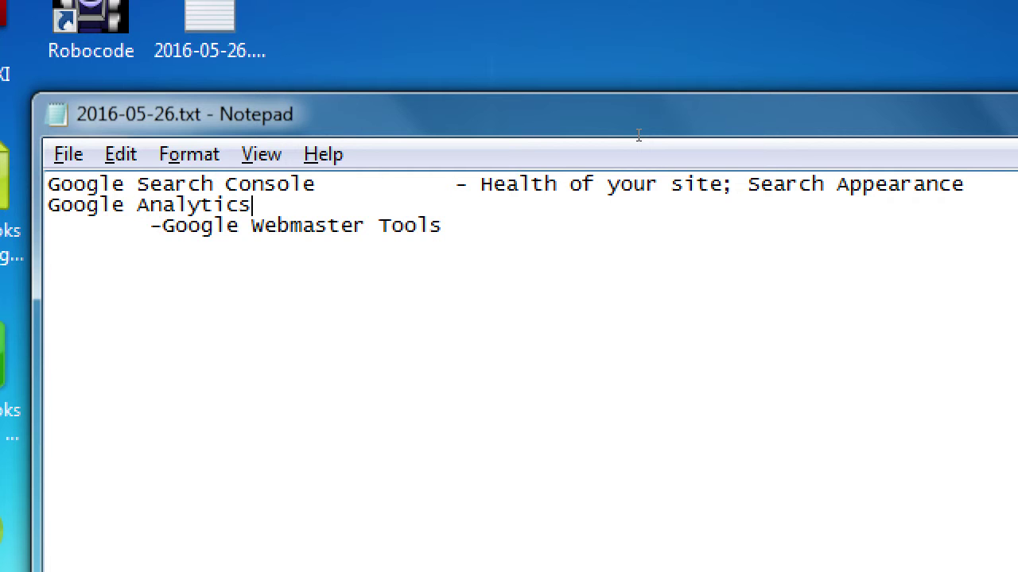
- Append "- Data" to the Google Analytics line and "- FREE" to the Google Webmaster Tools line
key("Tab")
key("Tab")
type("- Data")
type("- FREE")
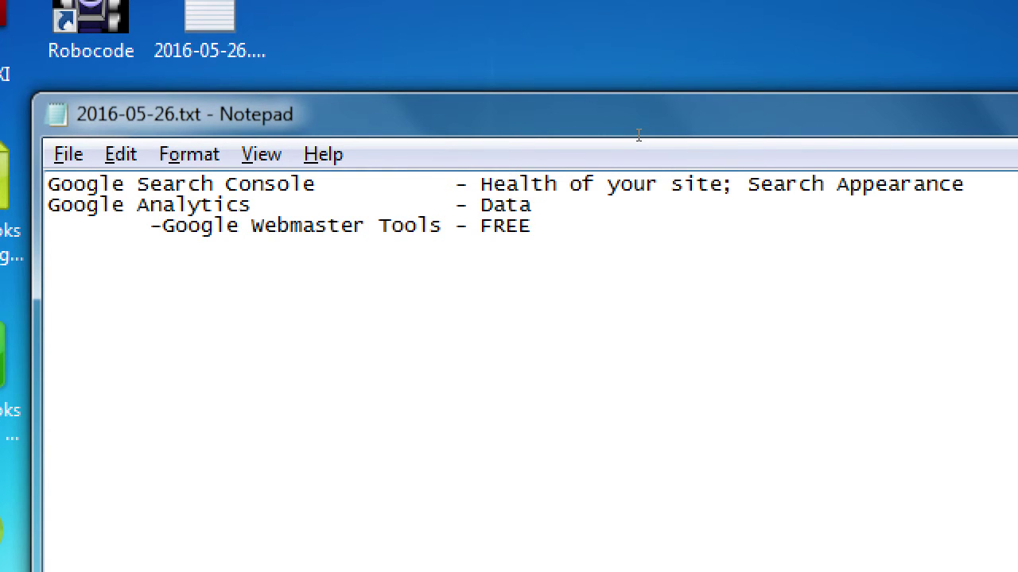
key("Return")
key("Return")
type("http://")
key("shift+Home")
key("super+minus")
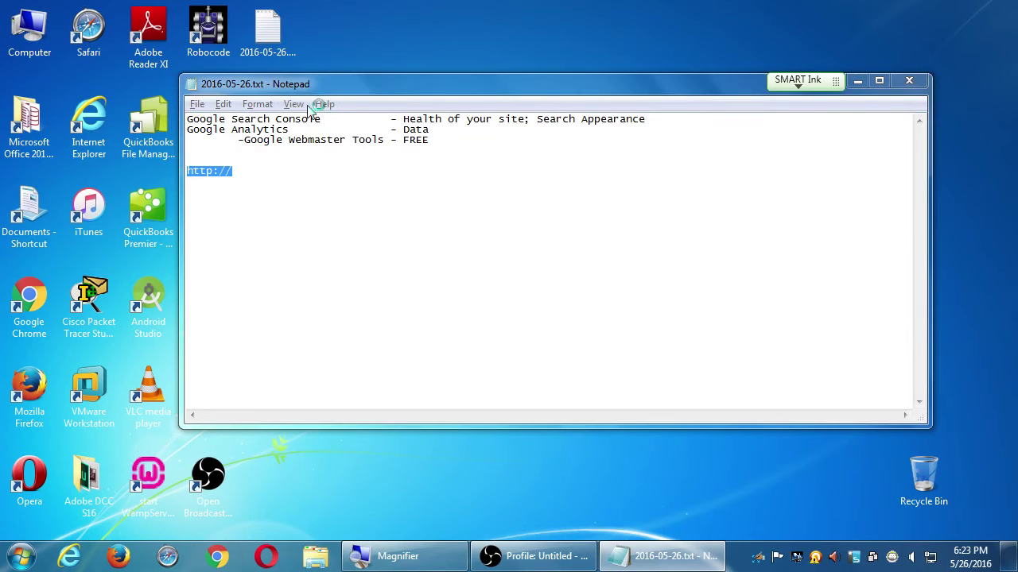
- Switch to Chrome, search the web for "google search console" and open the Google Search Console result
key("super+4")
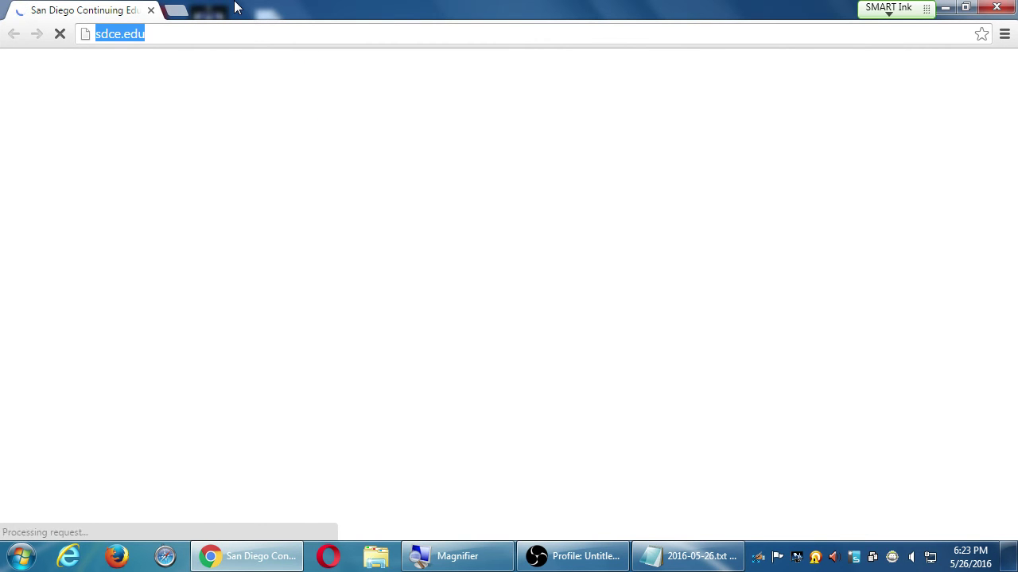
type("google search")
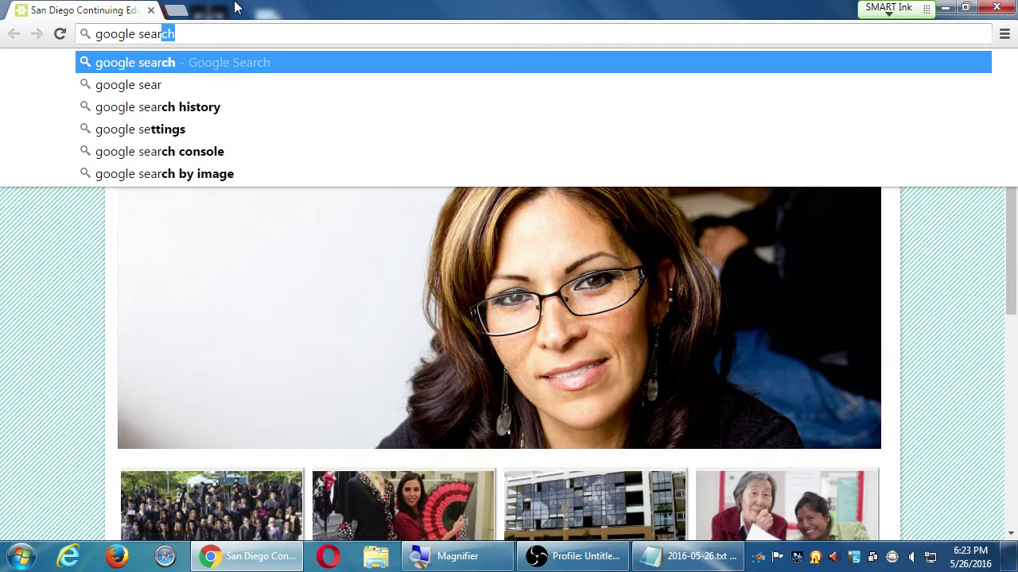
key("Down")
key("Down")
key("Return")
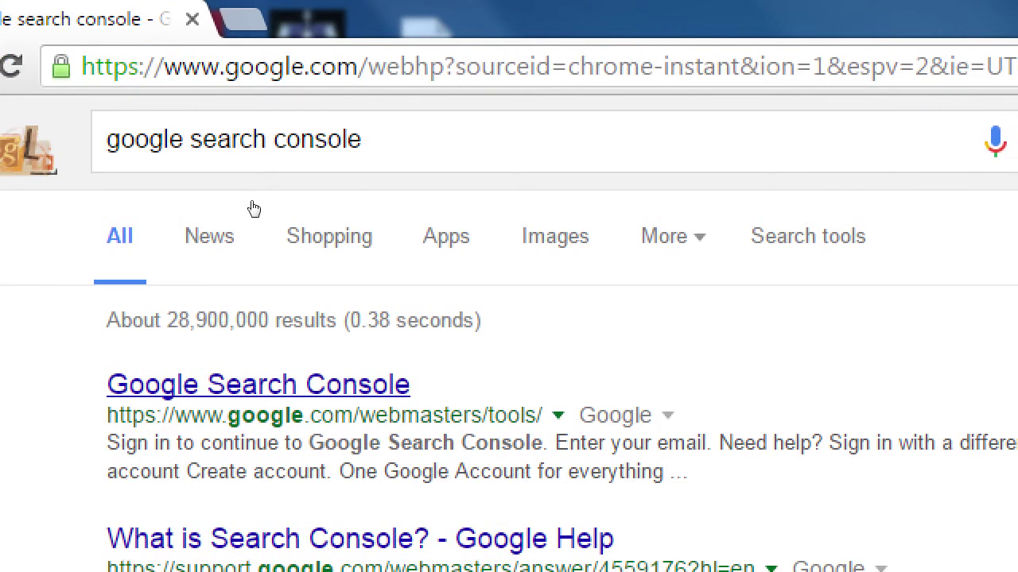
left_click(258, 384)
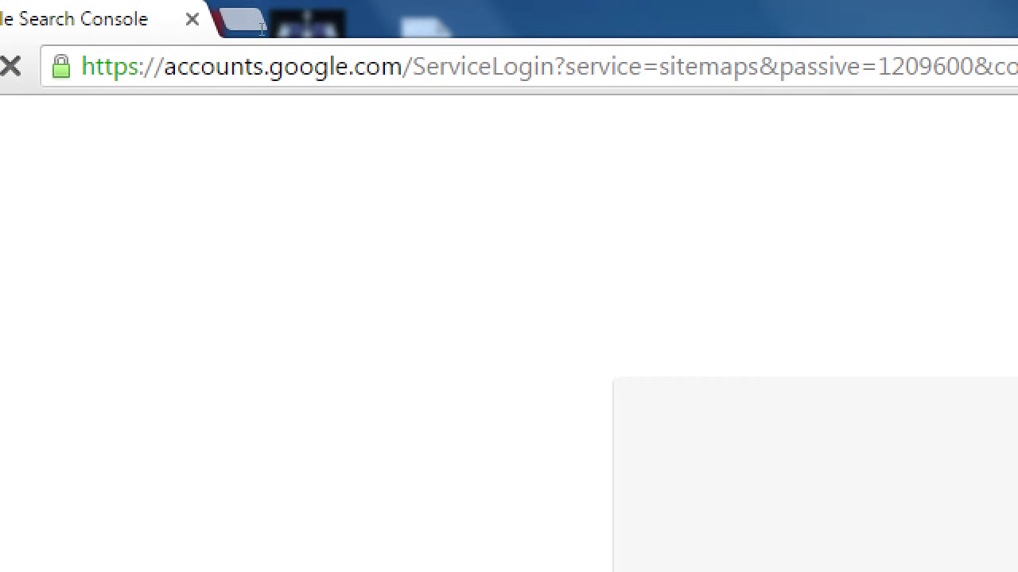
- Enter google.com/webmasters as the web address and copy that address
key("ctrl+l")
type("googl")
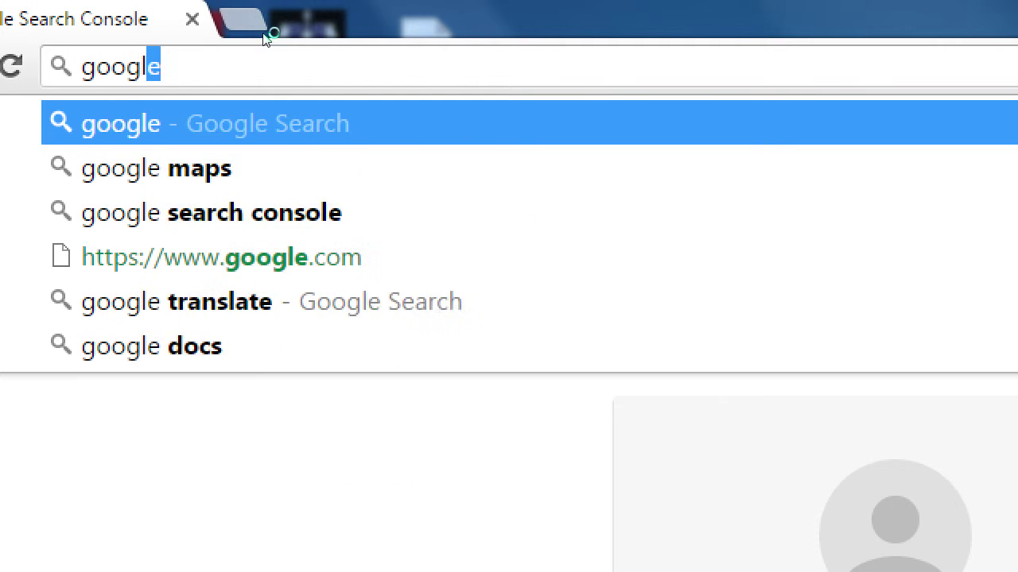
type("e.com/webmasters")
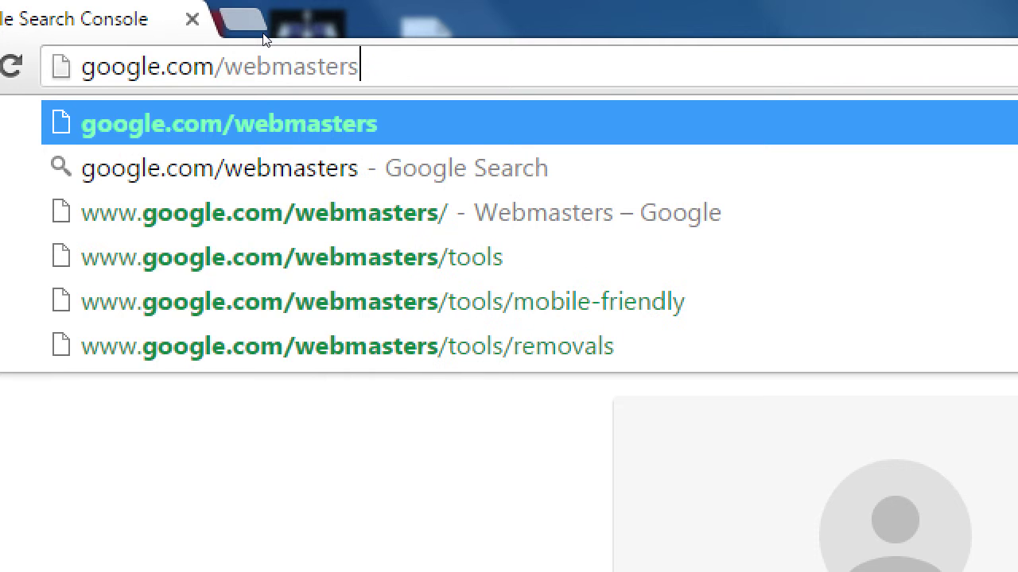
key("ctrl+a")
key("ctrl+c")
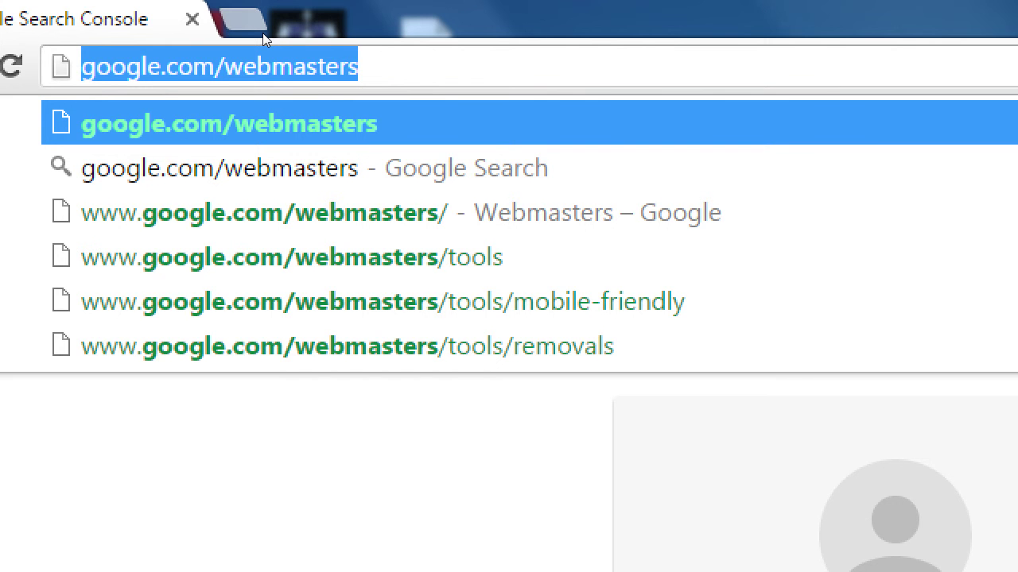
key("super+minus")
left_click(665, 545)
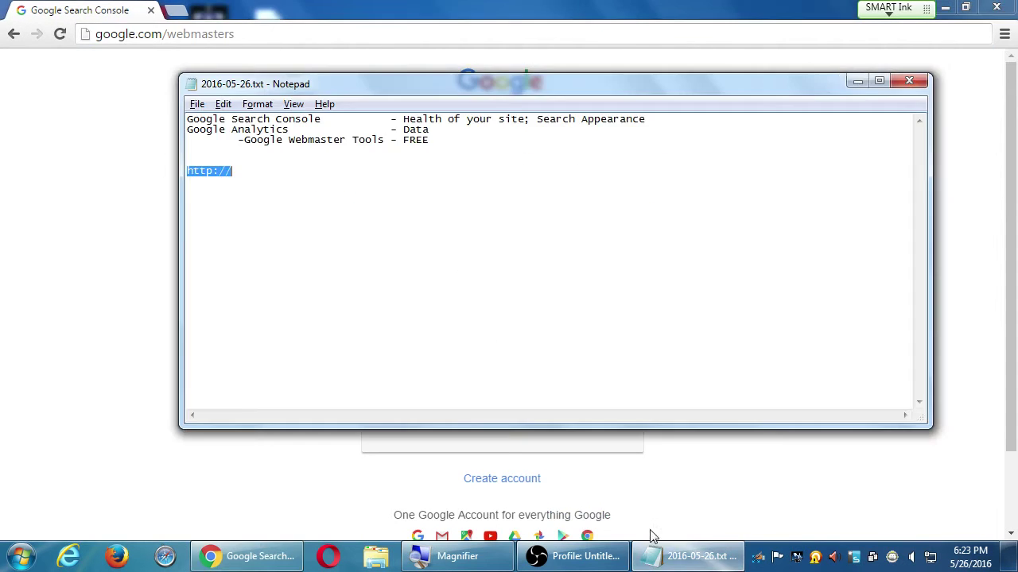
key("ctrl+v")
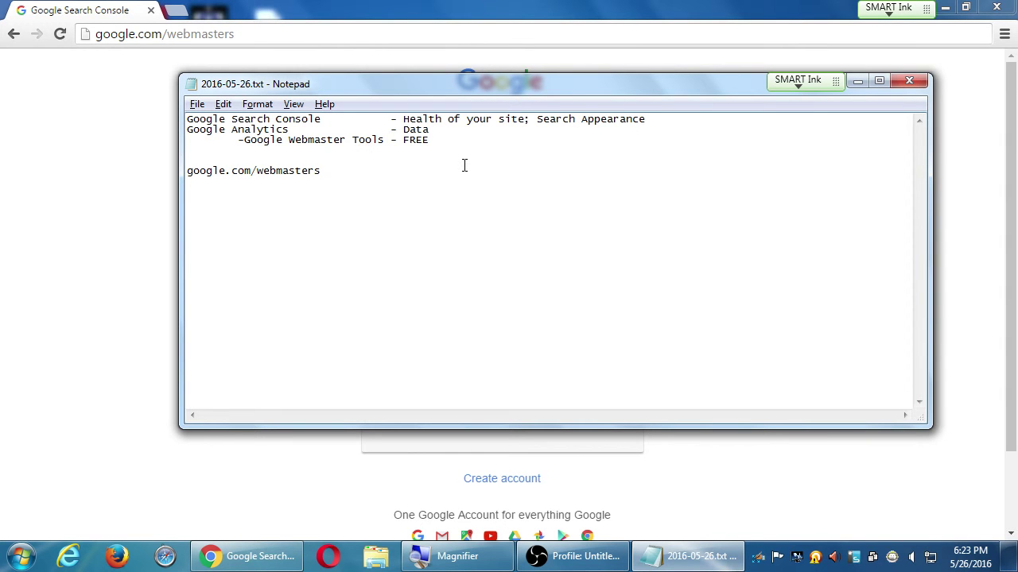
key("Home")
type("http://")
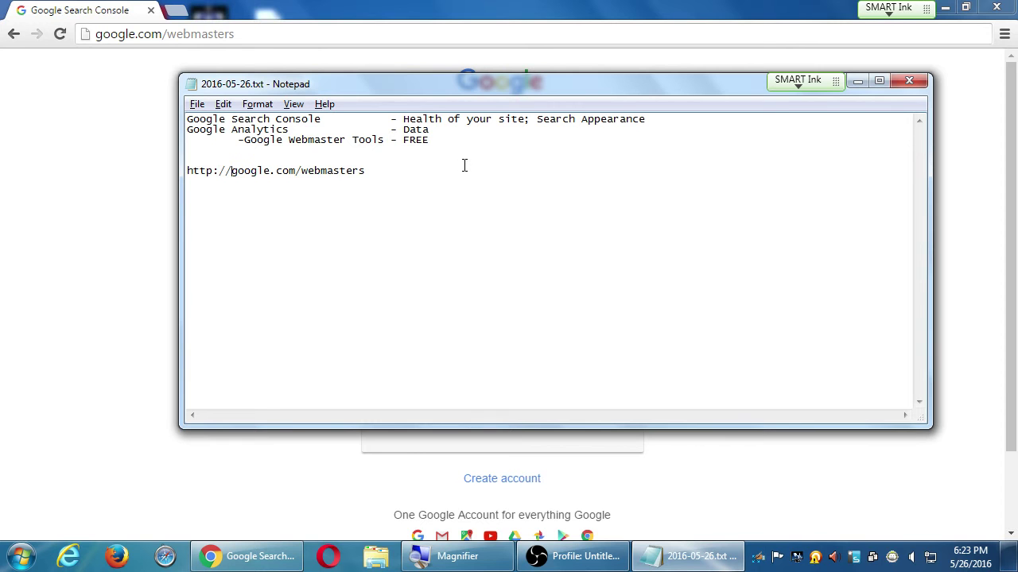
type("Google search")
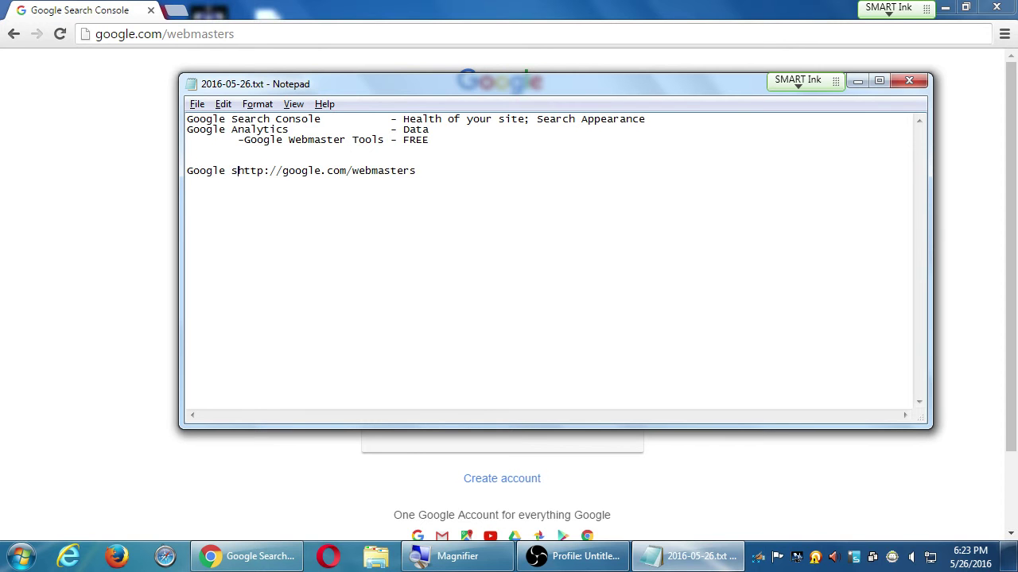
type(" console:")
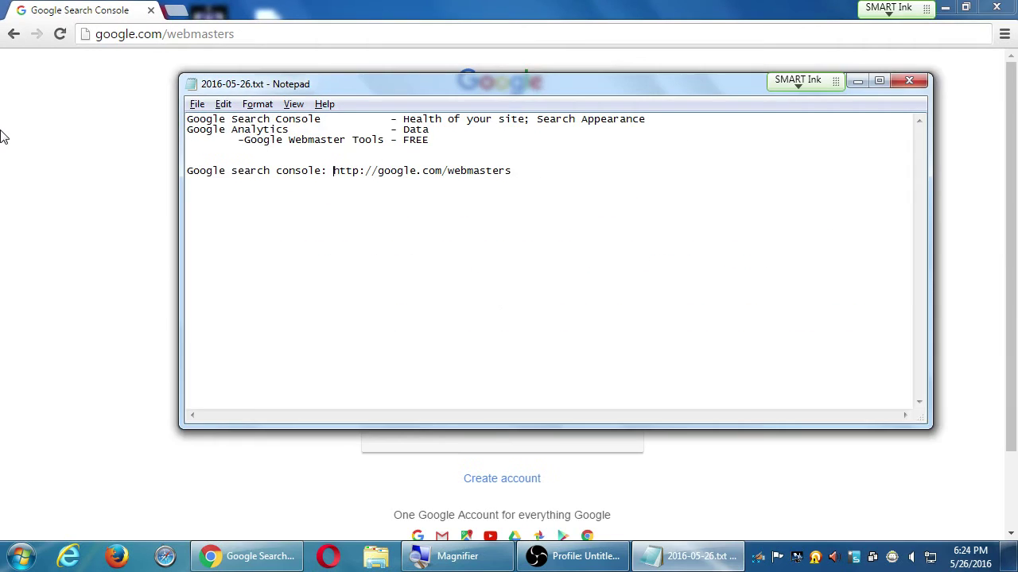
- Return to Chrome, fit it to half of the screen and place the Open Broadcaster Software window beside it
left_click(166, 353)
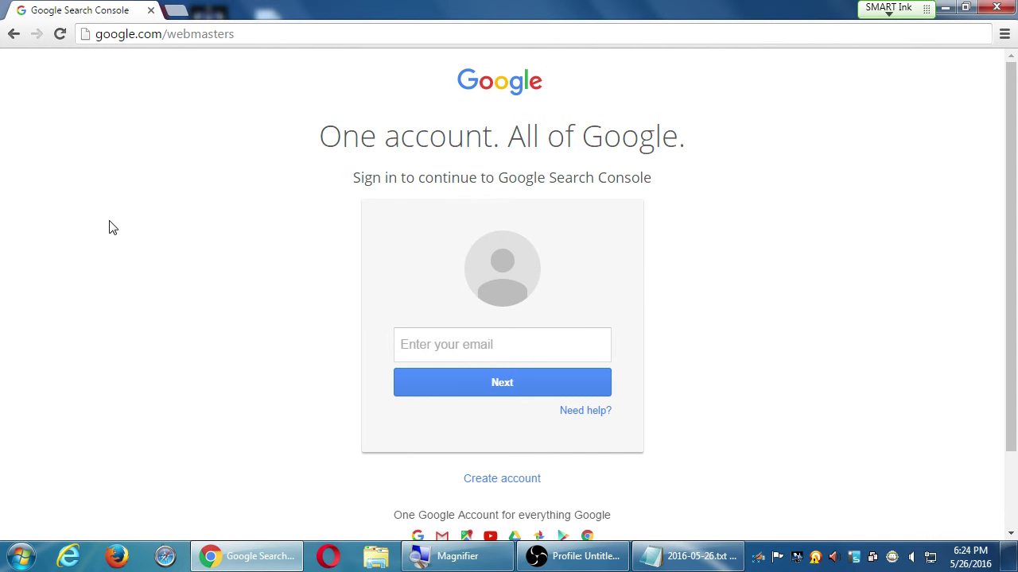
key("super+Left")
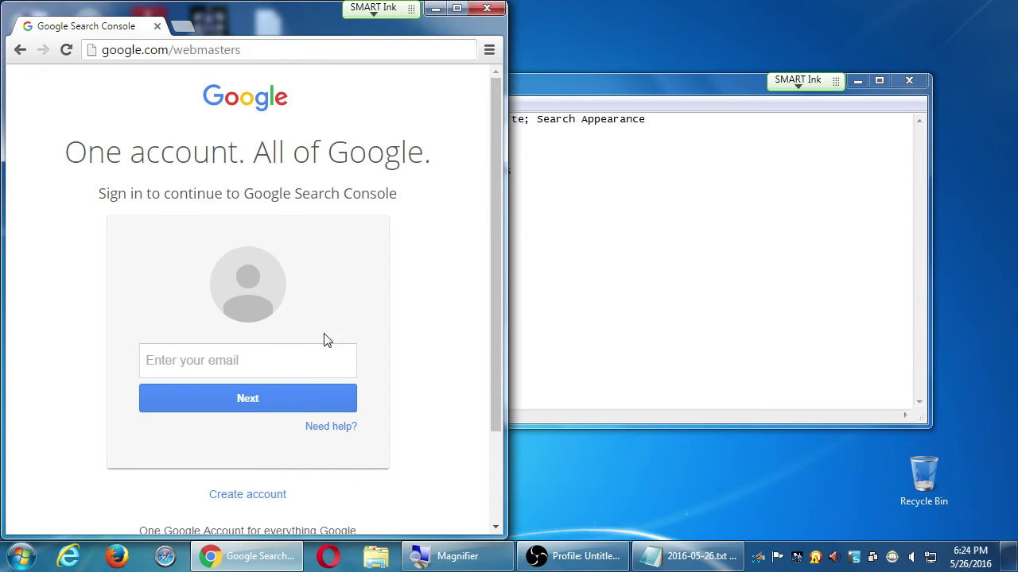
left_click(534, 558)
left_click_drag(443, 40, 847, 49)
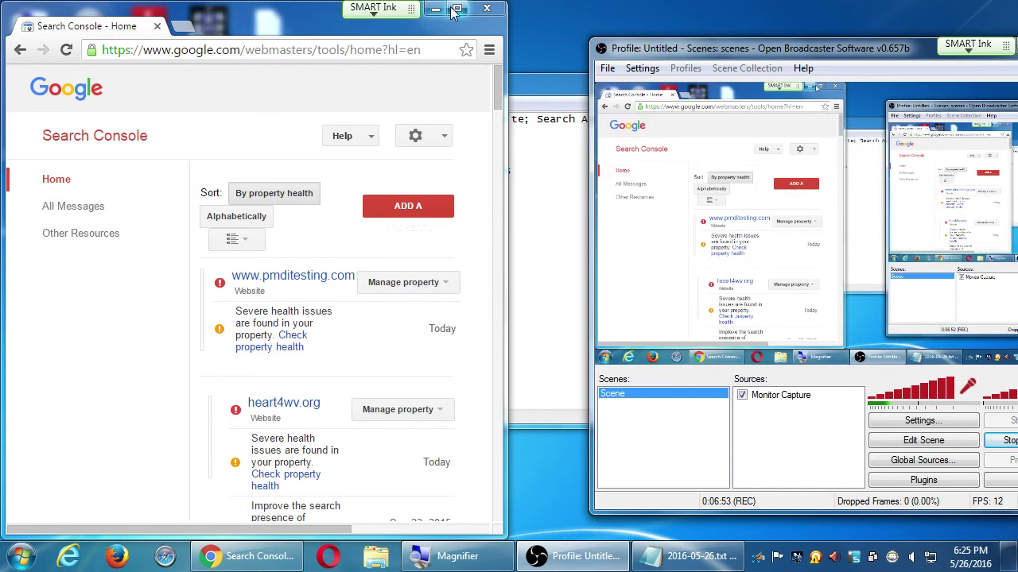
- Maximize the Search Console browser window and sort the properties alphabetically
double_click(453, 12)
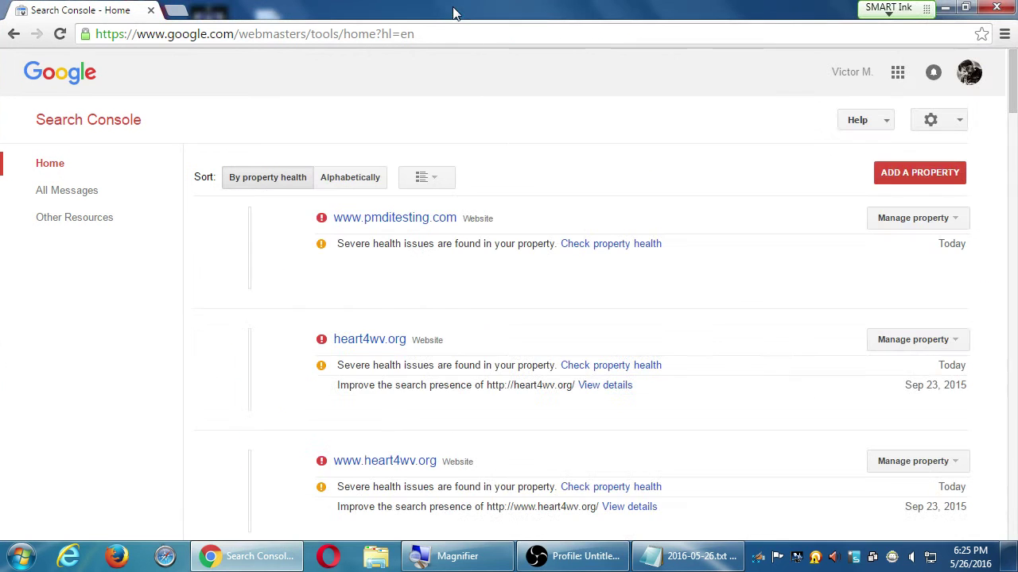
left_click(356, 183)
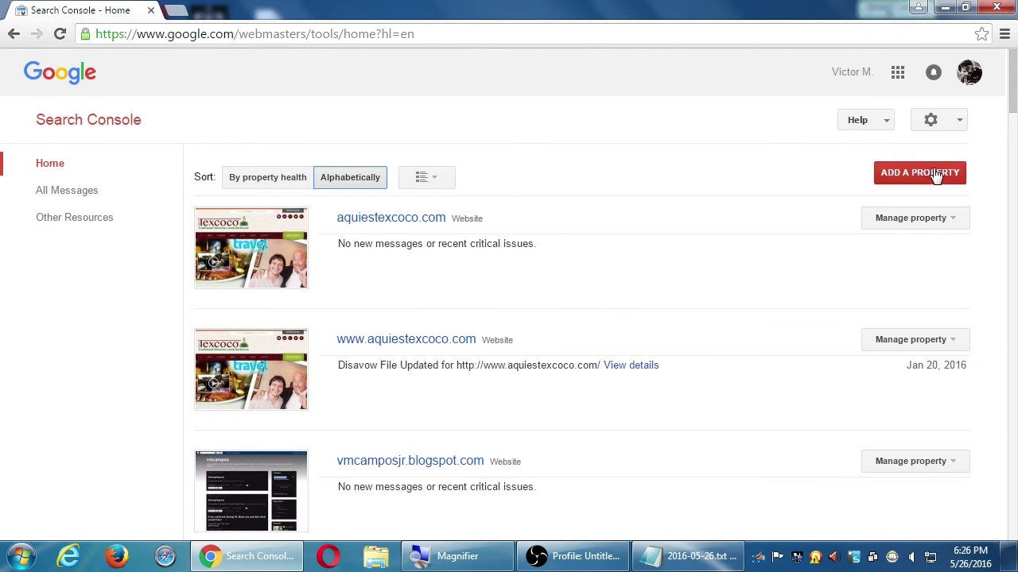
left_click(898, 172)
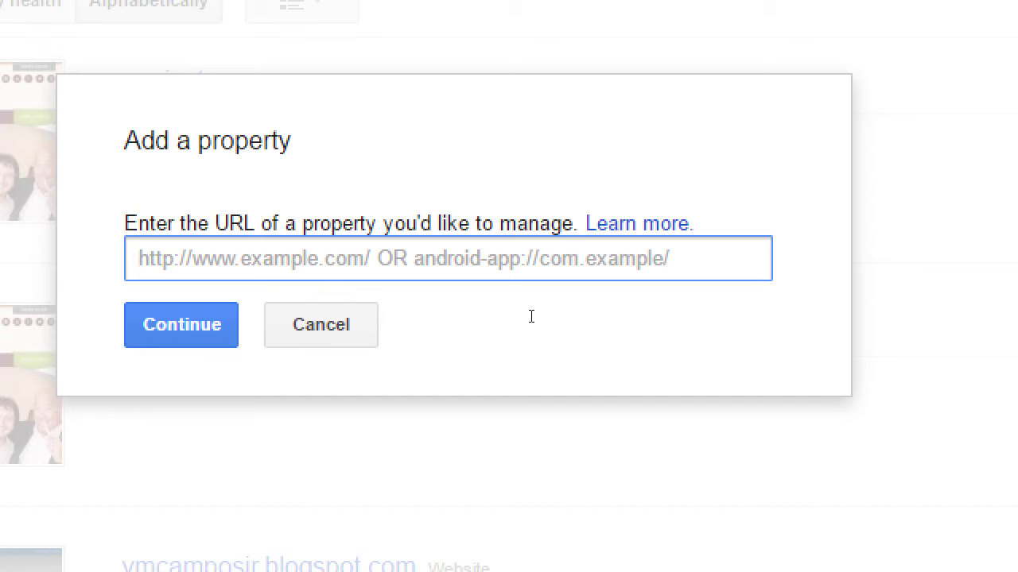
type("http:")
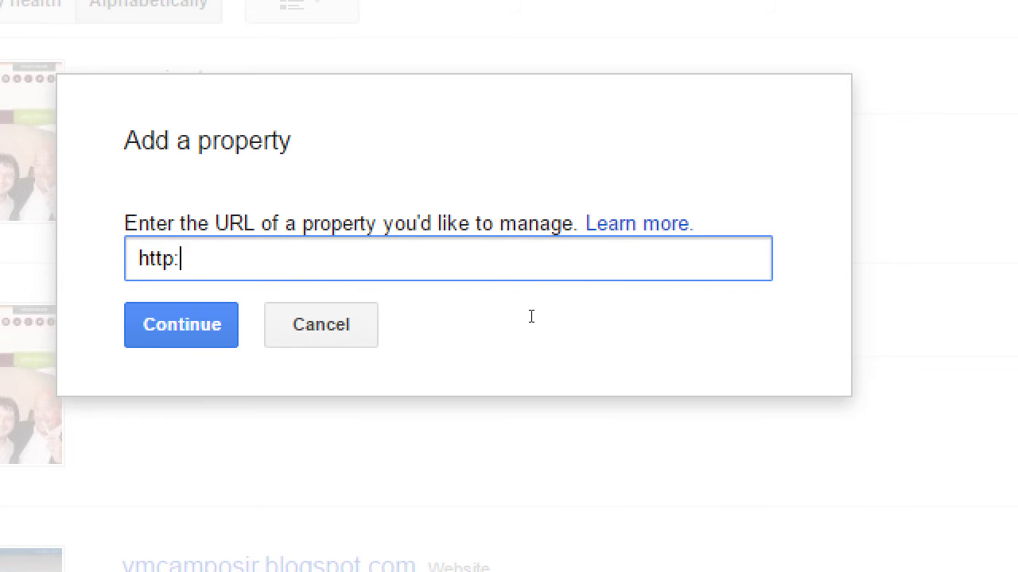
type("//victorsamazi")
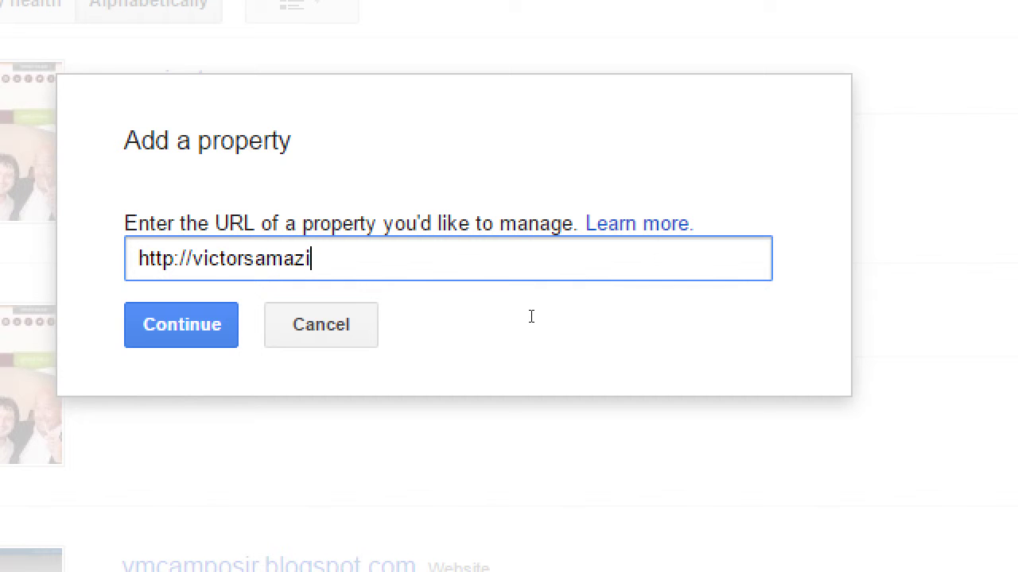
type("ngwe")
key("BackSpace")
key("BackSpace")
type("gweb")
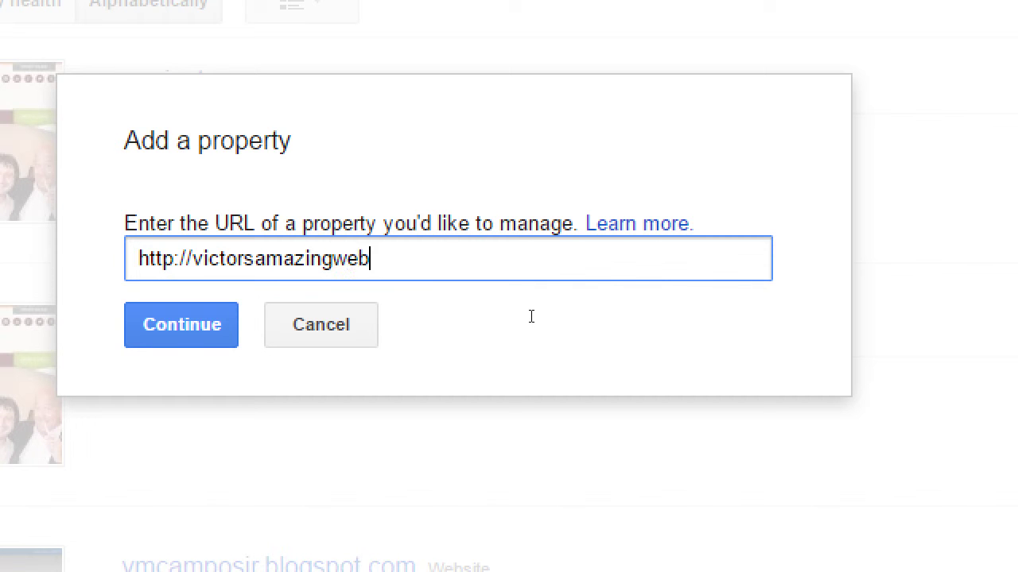
key("BackSpace")
key("BackSpace")
key("BackSpace")
type("bakery.co")
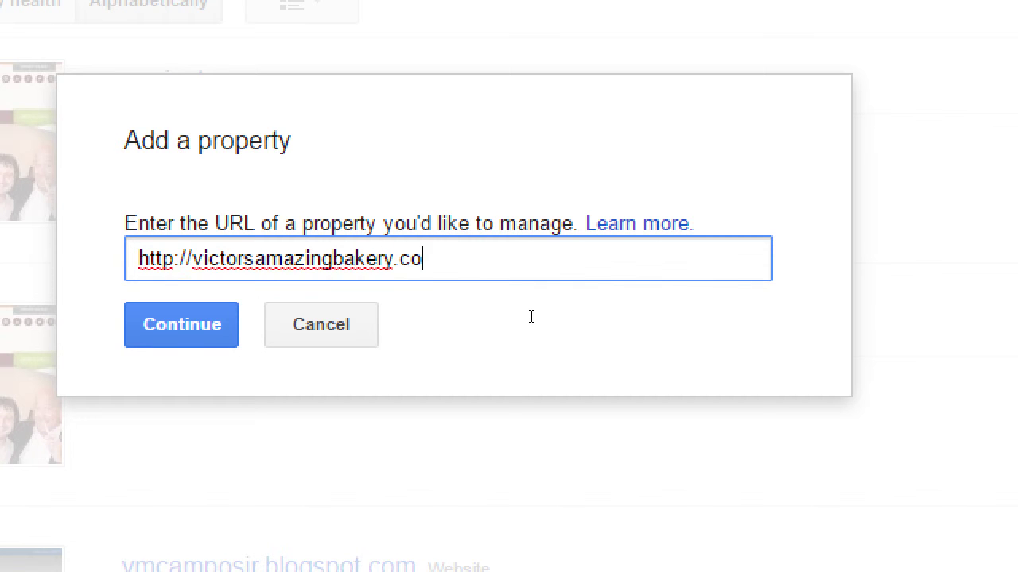
type("9")
key("BackSpace")
type("m")
- Switch to the Notepad notes and add an indented line "Add the versions of your website" under the Google search console address
key("alt+Tab")
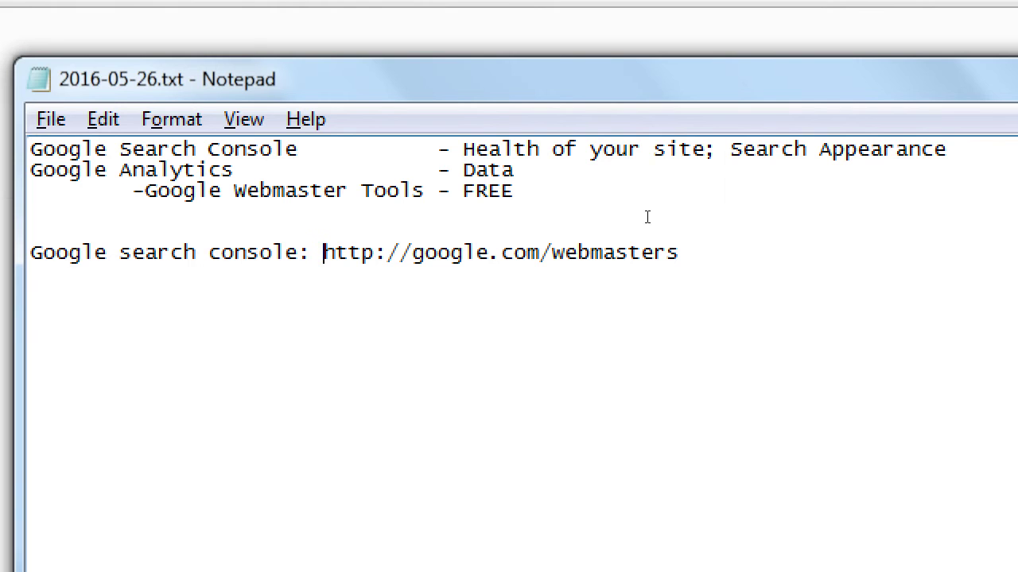
key("Return")
key("Return")
key("Return")
key("BackSpace")
key("BackSpace")
key("Tab")
type("Add y")
type("ou")
key("BackSpace")
key("BackSpace")
key("BackSpace")
type("the versions of")
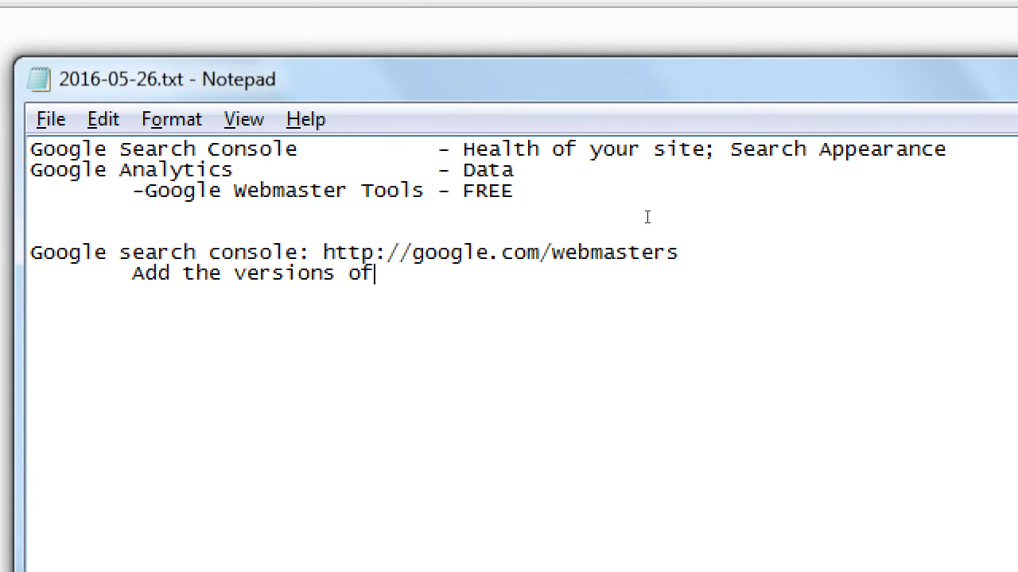
type(" your web")
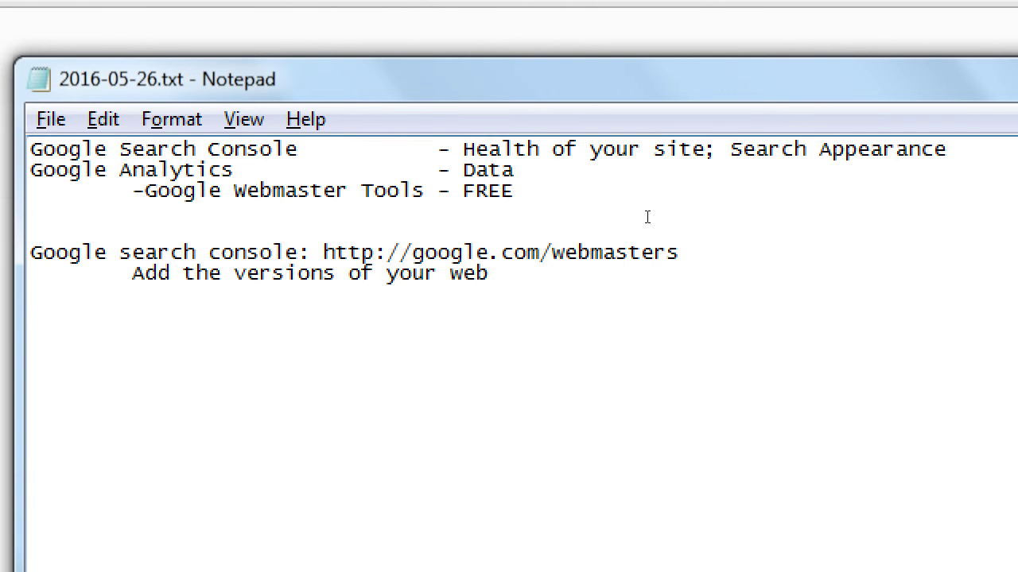
type("site")
key("Return")
key("Tab")
key("Tab")
type("http://vic")
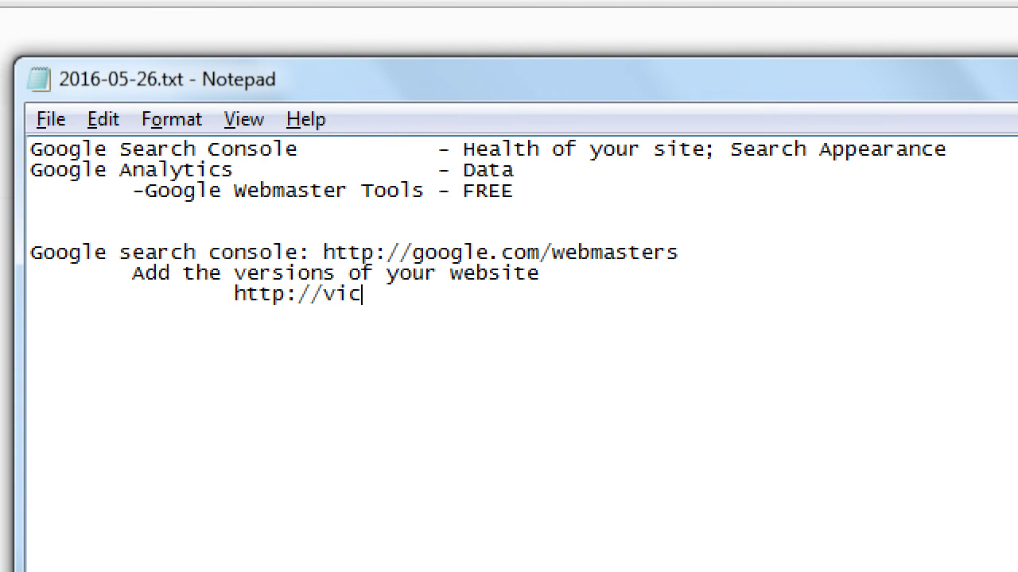
type("torswebsite.com")
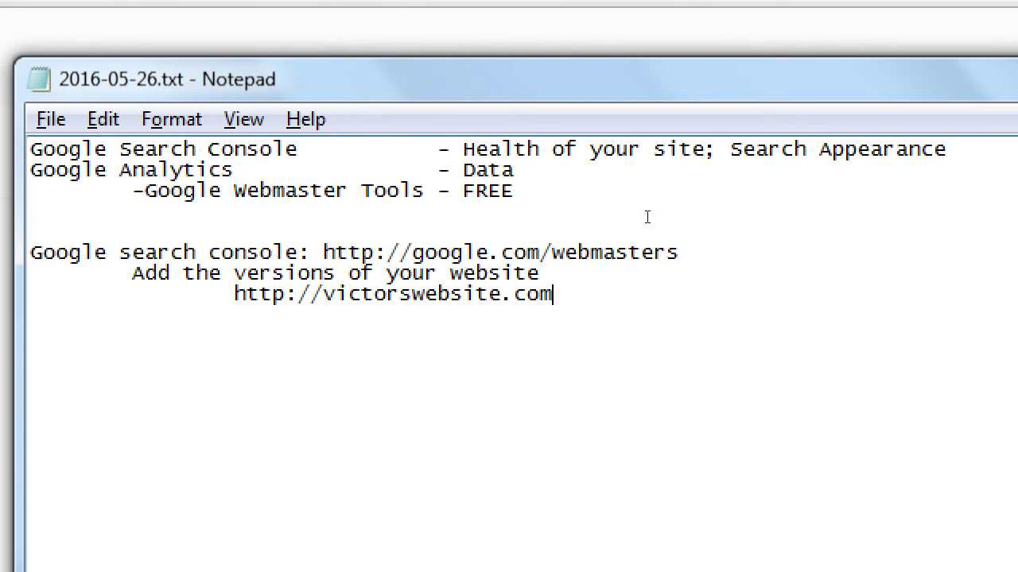
key("Return")
key("Tab")
key("Tab")
type("http://ww")
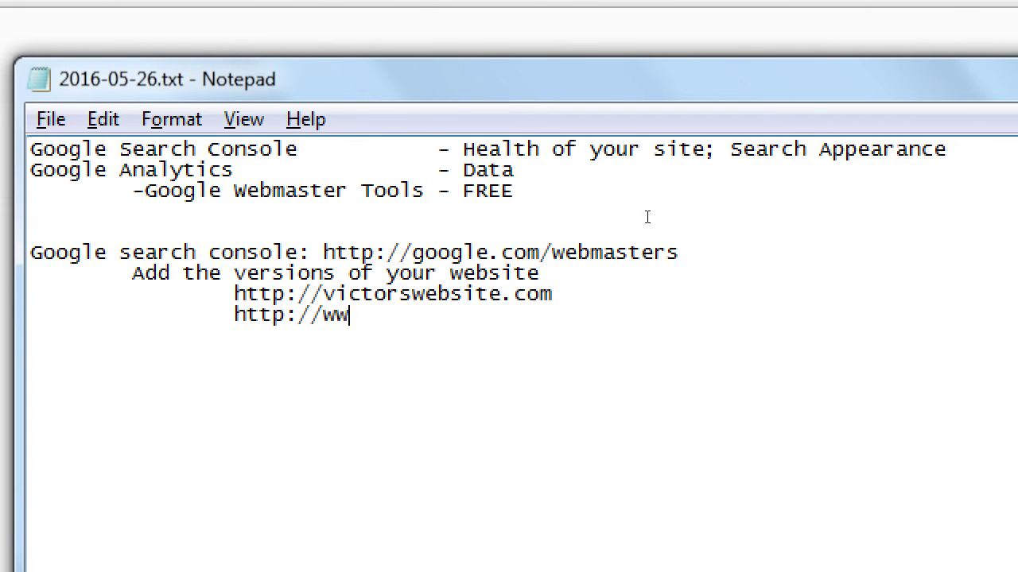
type("w.victorswe")
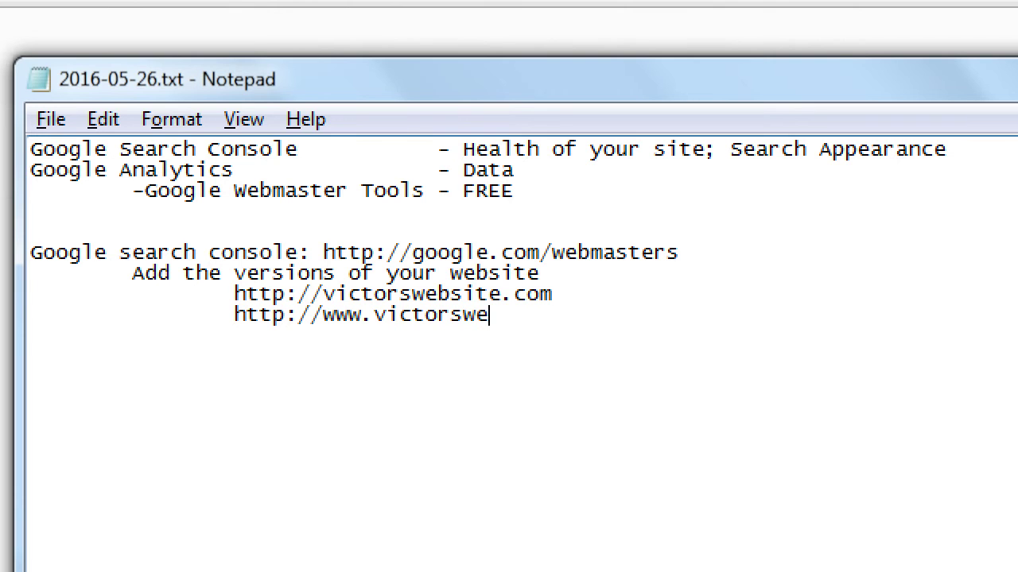
type("bsite.com")
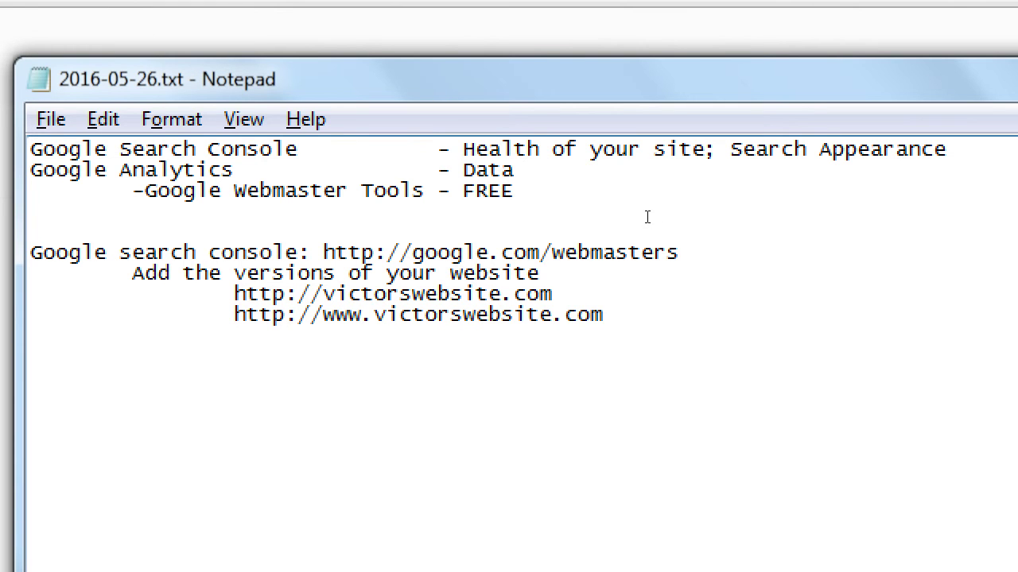
key("Return")
key("Tab")
key("Tab")
type("https://")
type("vic")
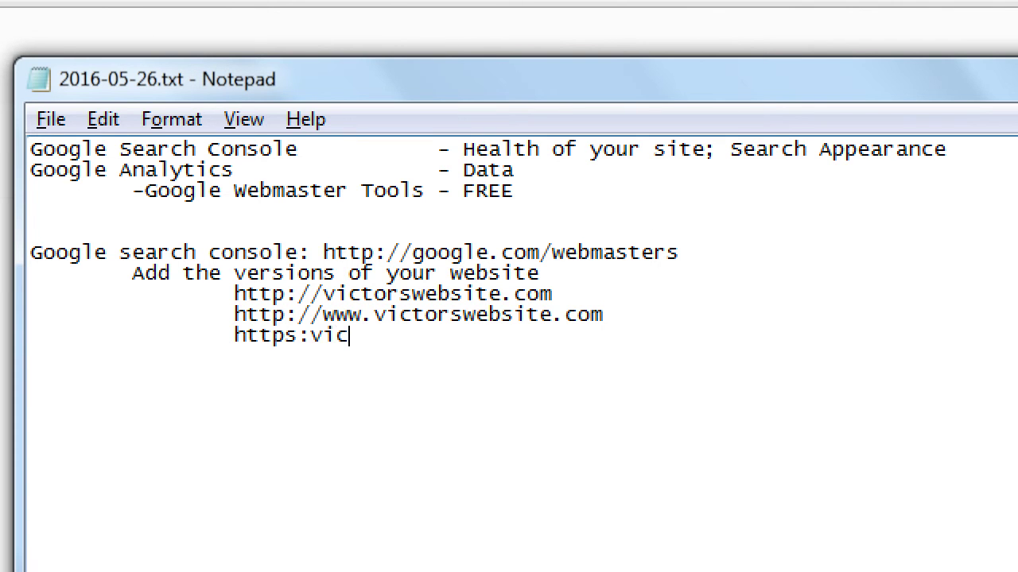
key("BackSpace")
key("BackSpace")
key("BackSpace")
type("//victors")
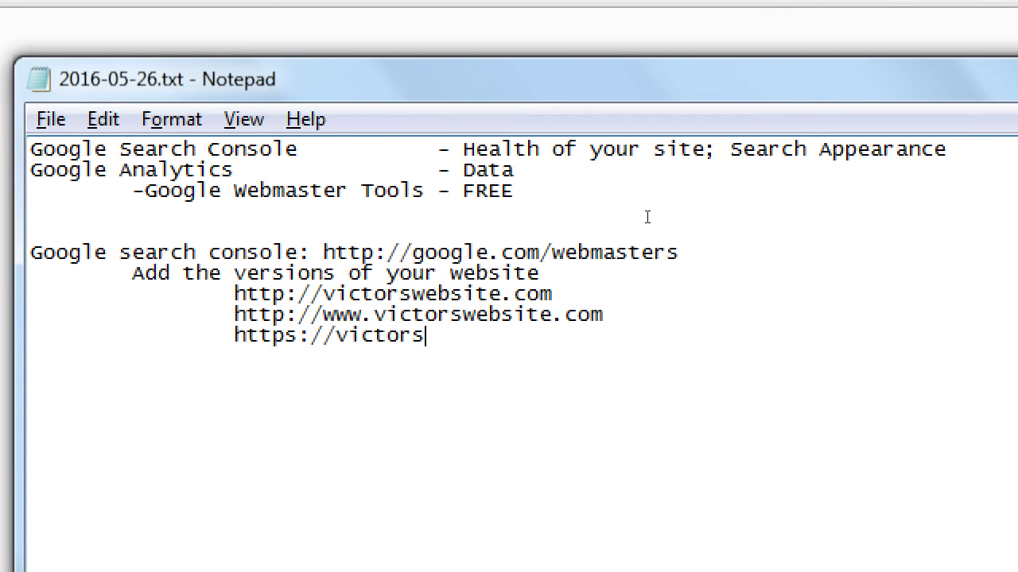
type("website.com")
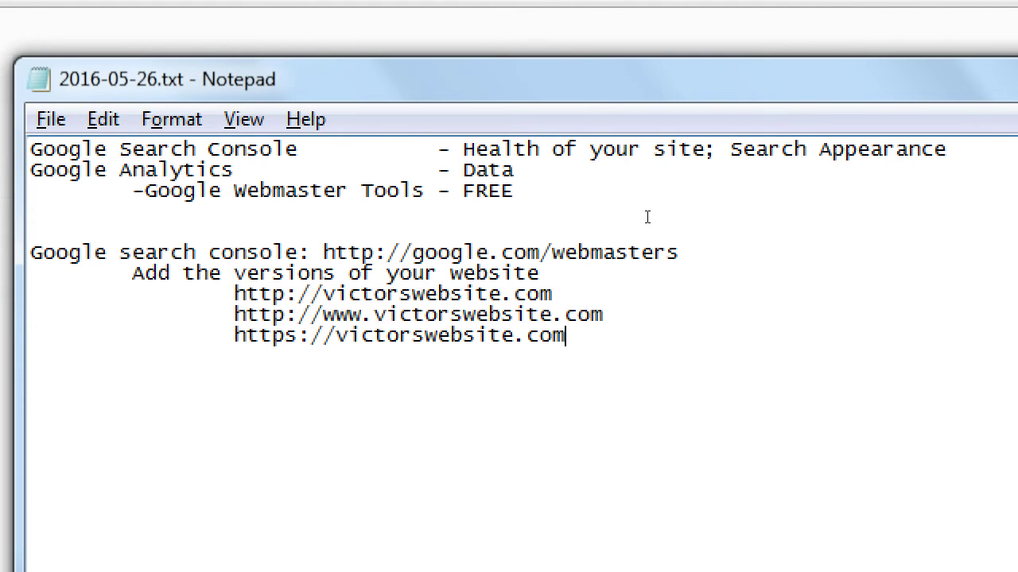
key("Return")
key("Tab")
key("Tab")
type("https://www.vic")
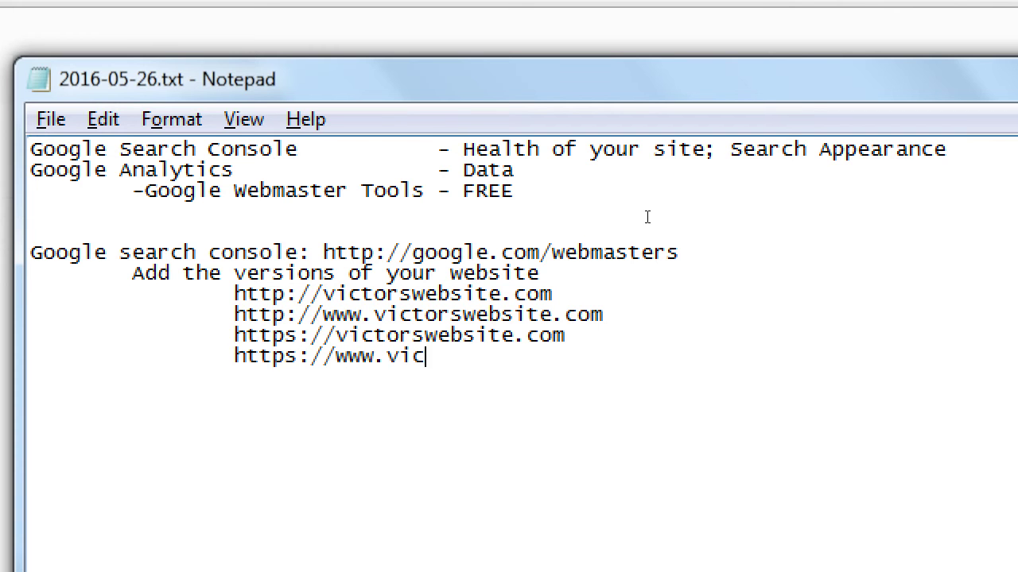
type("torswebsite.com")
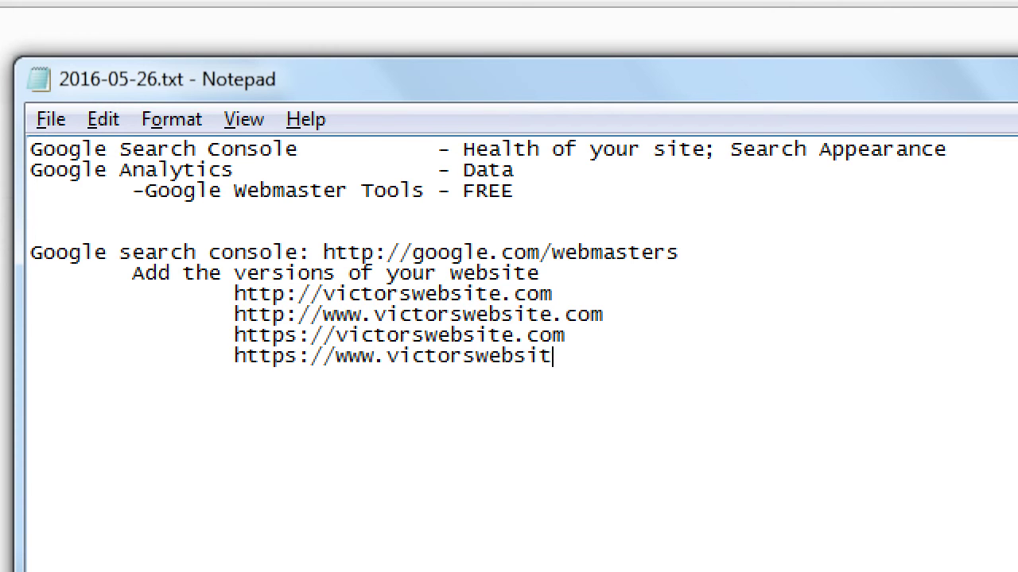
key("Up")
key("Up")
key("Up")
key("shift+Up")
key("shift+Right")
key("shift+Right")
key("shift+Right")
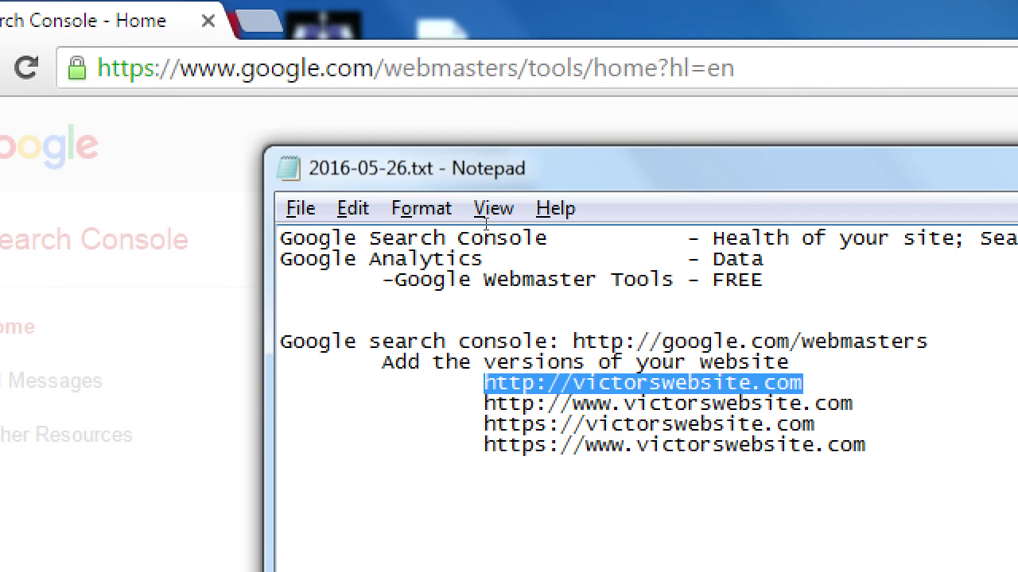
left_click(350, 7)
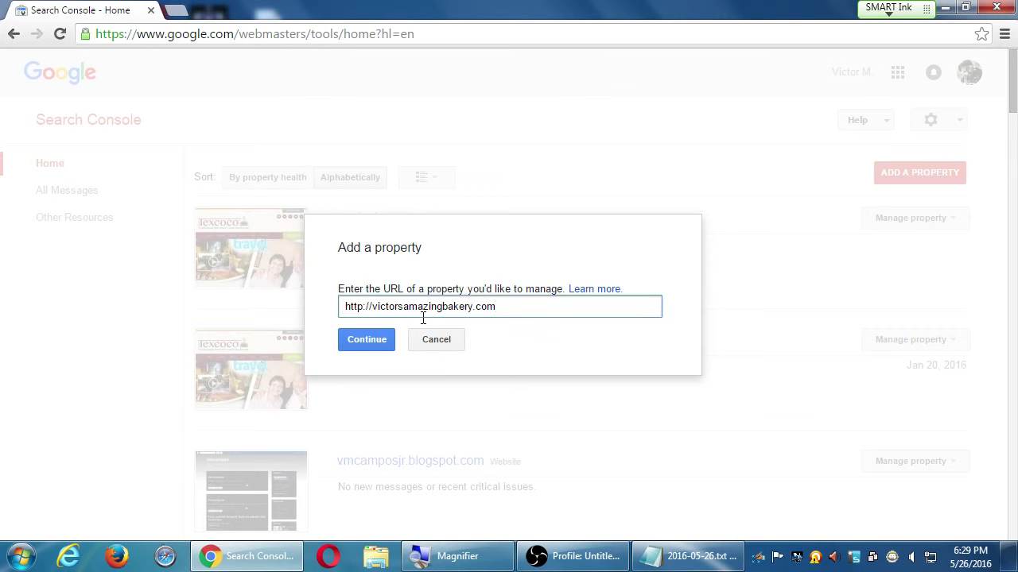
left_click(369, 341)
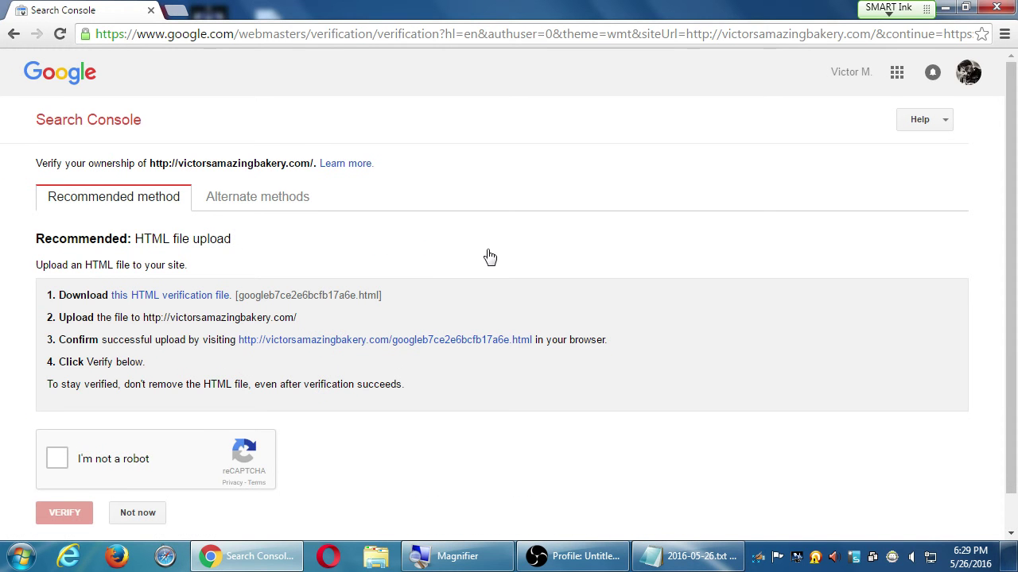
scroll(486, 252, "down", 1)
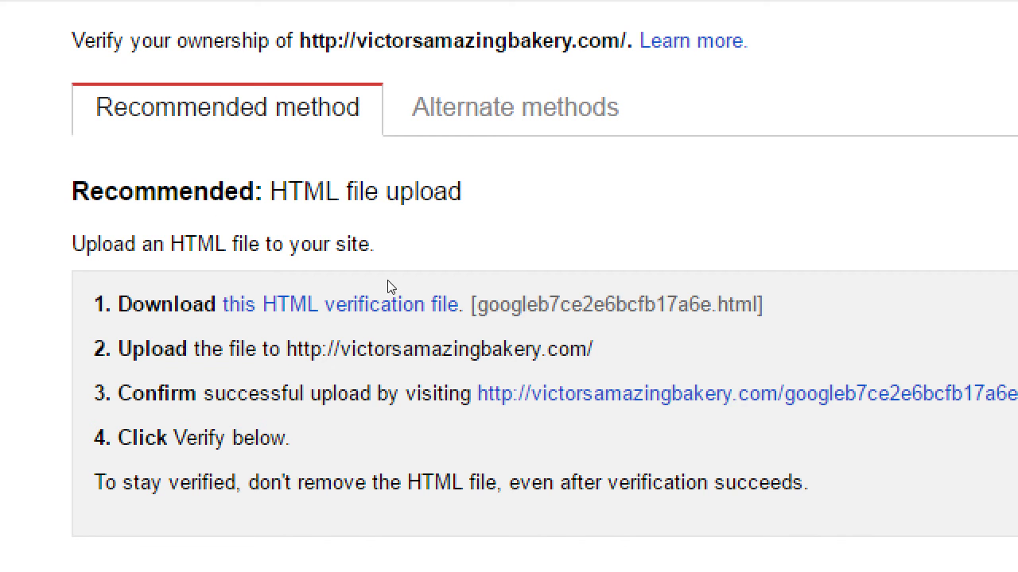
- Examine the alternate HTML tag verification method, selecting its meta tag and expanding the placement example
scroll(109, 378, "down", 1)
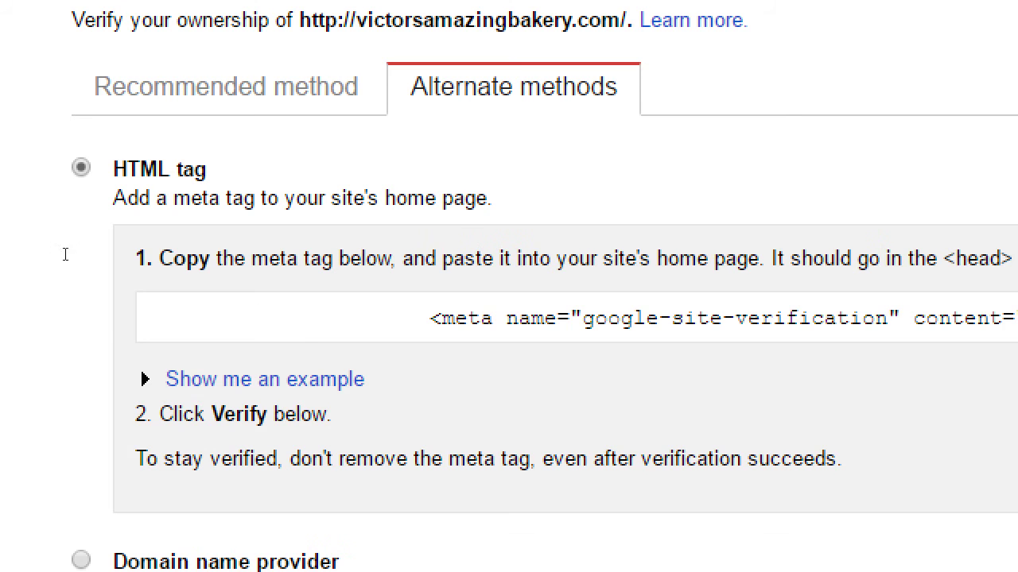
left_click(301, 313)
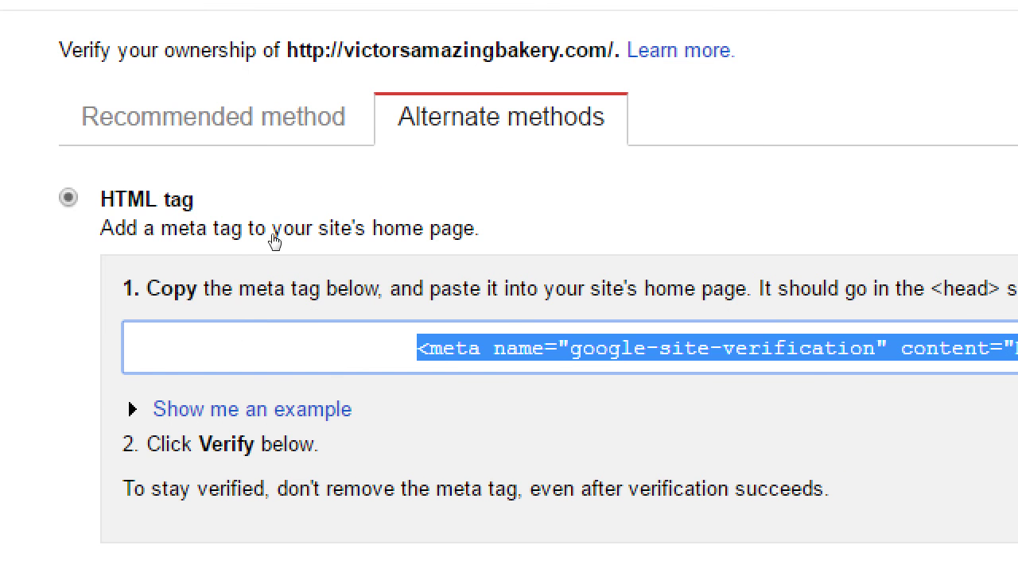
left_click(151, 380)
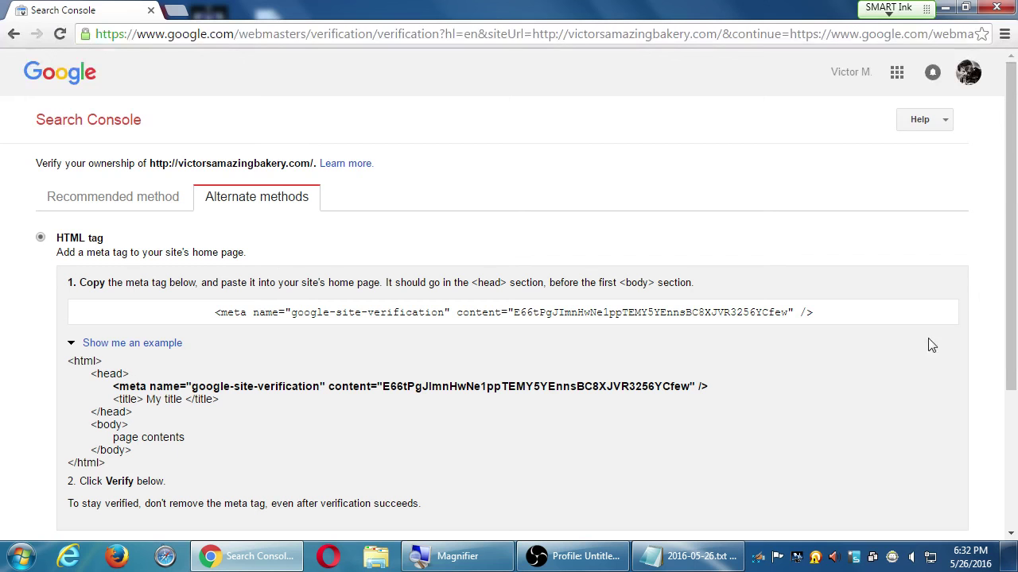
left_click(268, 313)
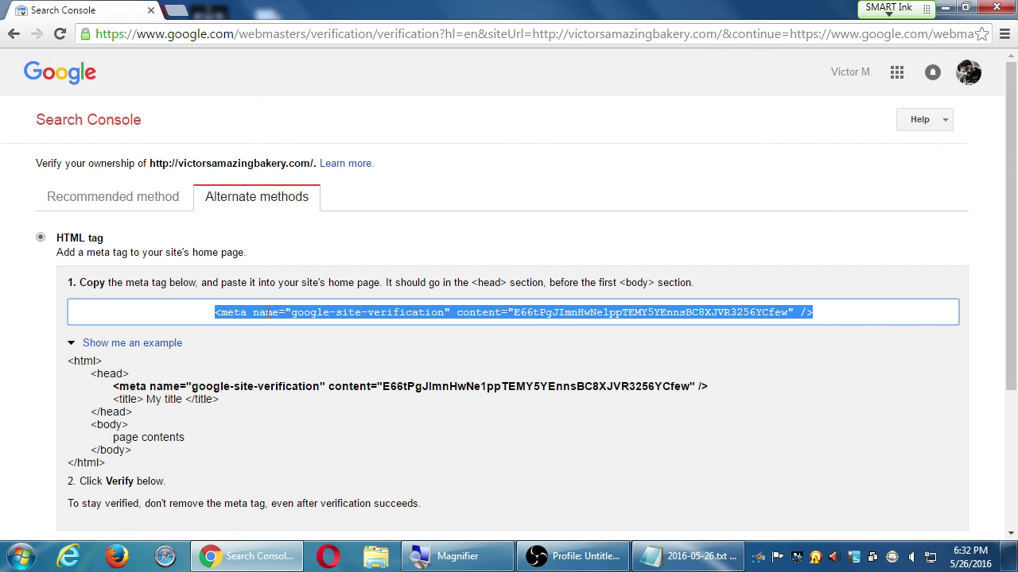
scroll(174, 326, "down", 3)
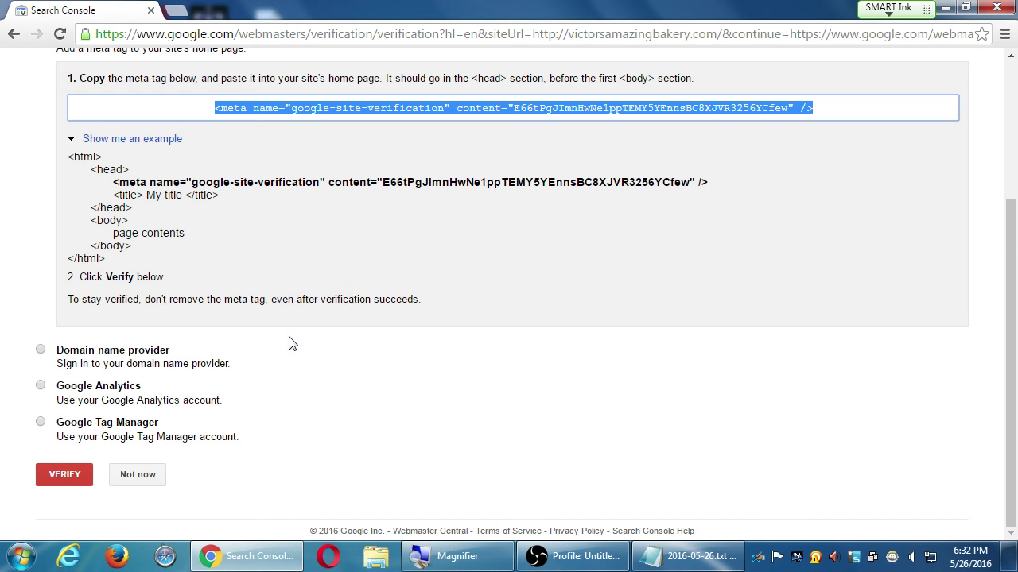
scroll(291, 340, "up", 2)
scroll(291, 341, "down", 2)
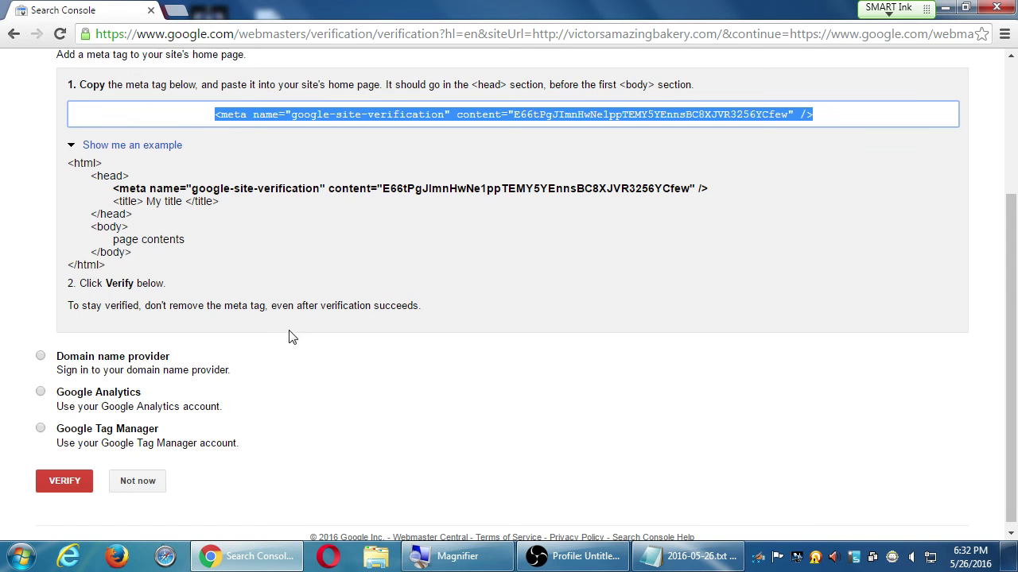
- Choose domain name provider as the verification method with Bluehost.com as the provider, and review the remaining alternate methods
left_click(127, 364)
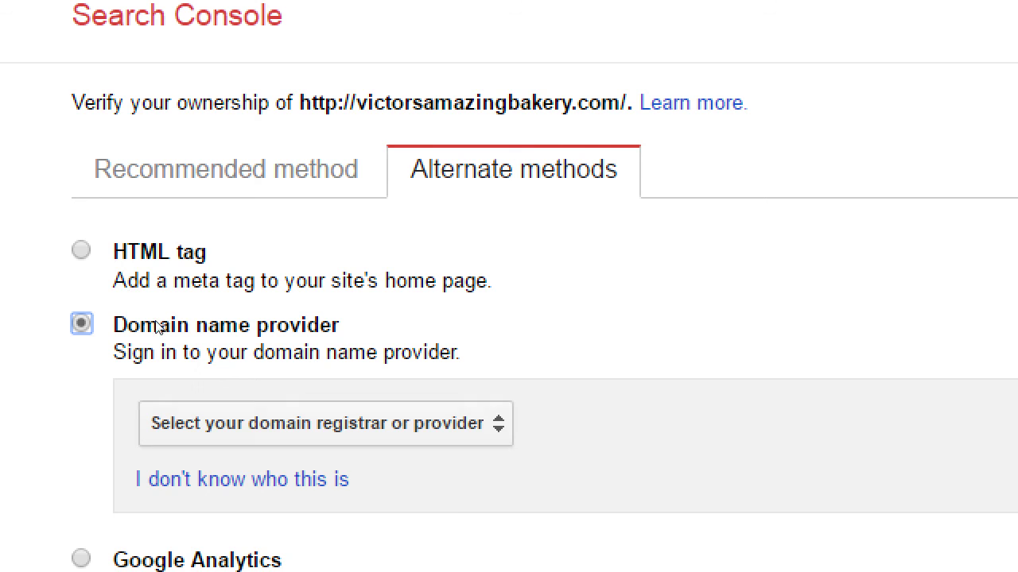
key("alt+Down")
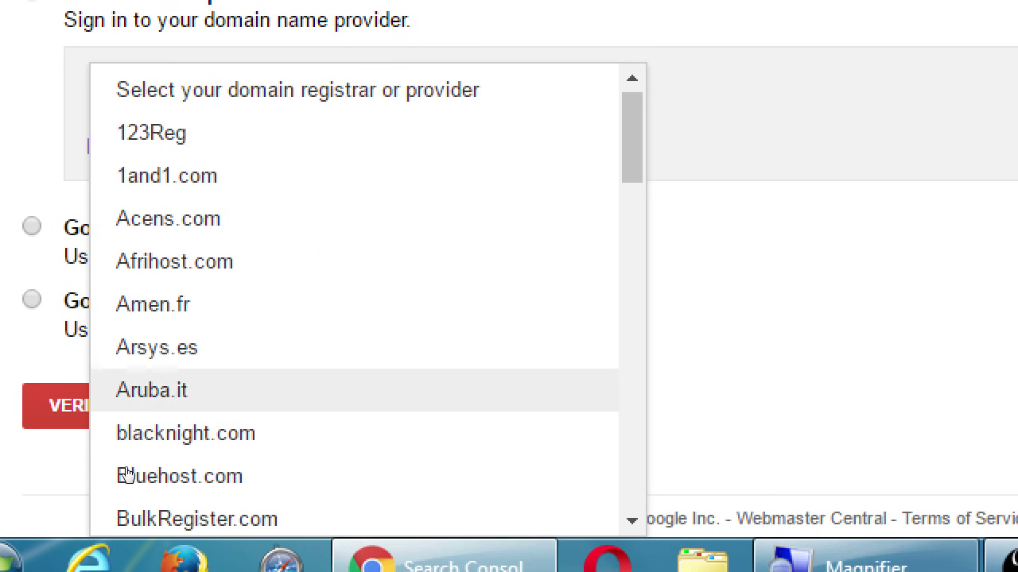
left_click(163, 495)
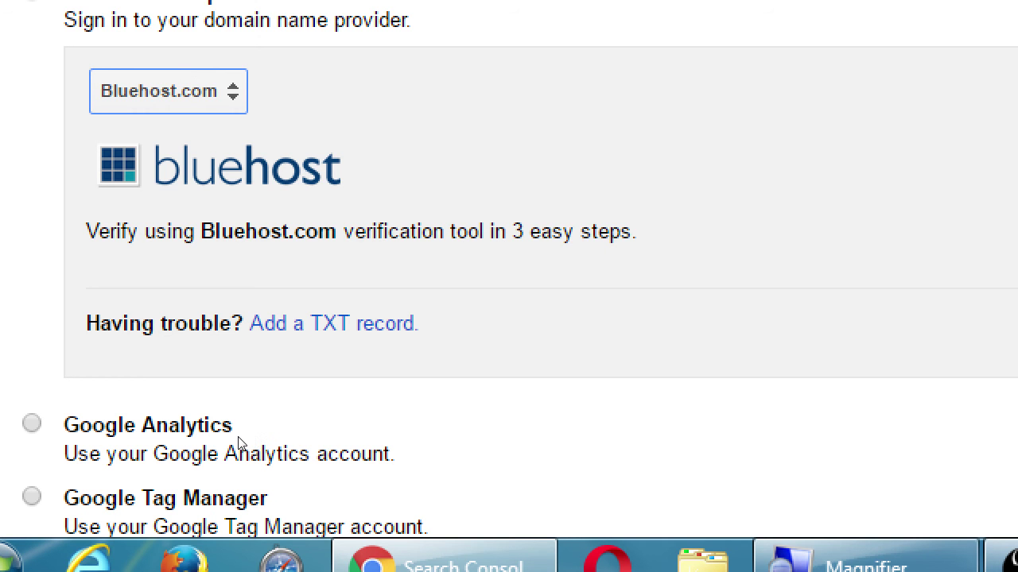
key("super+minus")
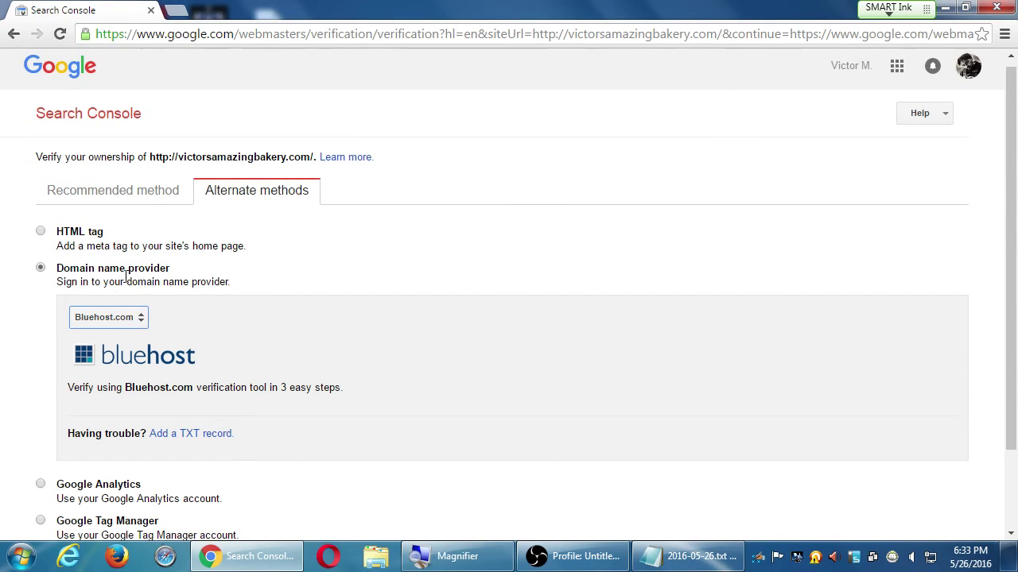
scroll(16, 390, "down", 2)
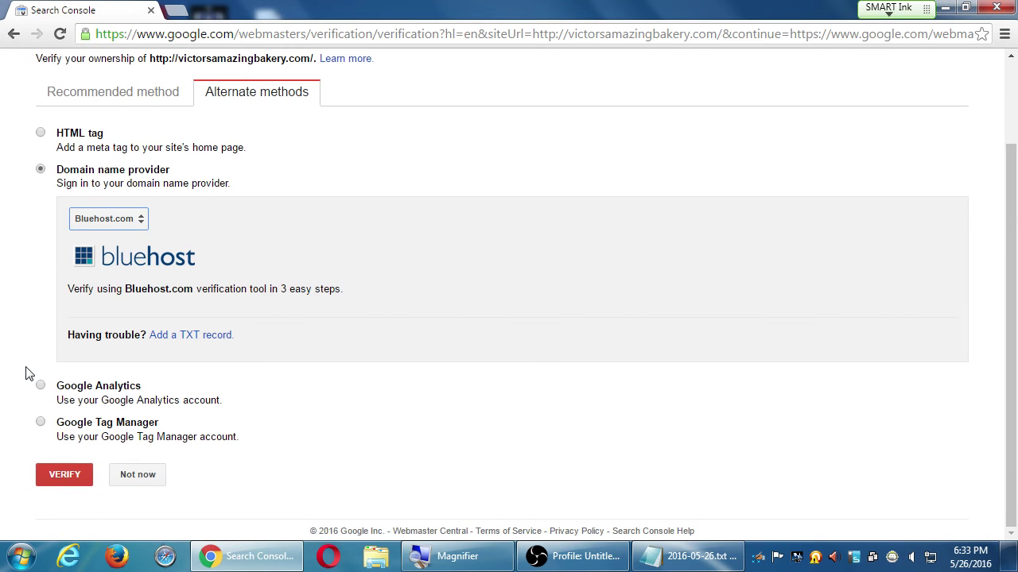
key("super+plus")
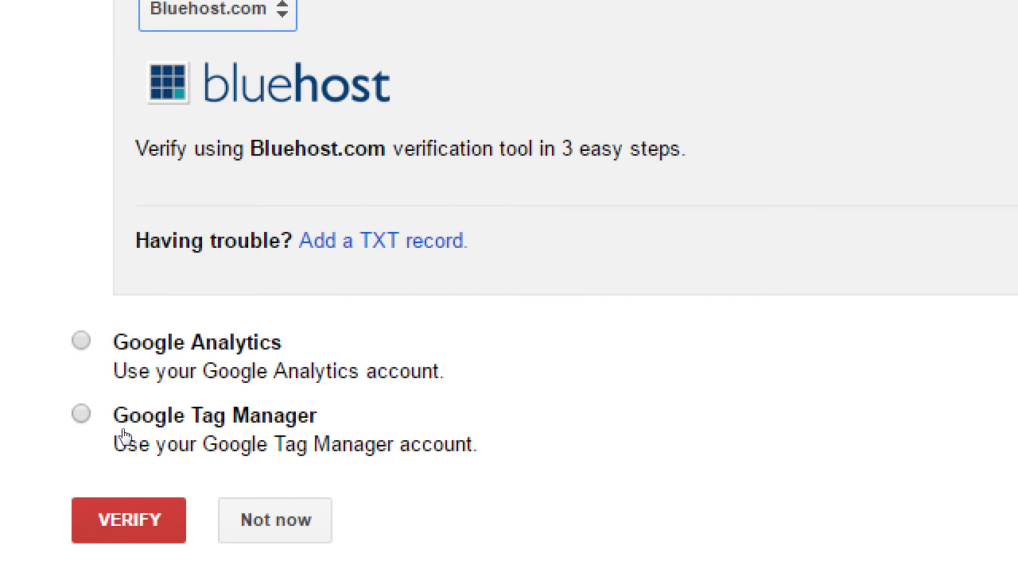
- Compare the recommended and alternate verification methods, finishing on the recommended HTML file upload
scroll(221, 230, "up", 2)
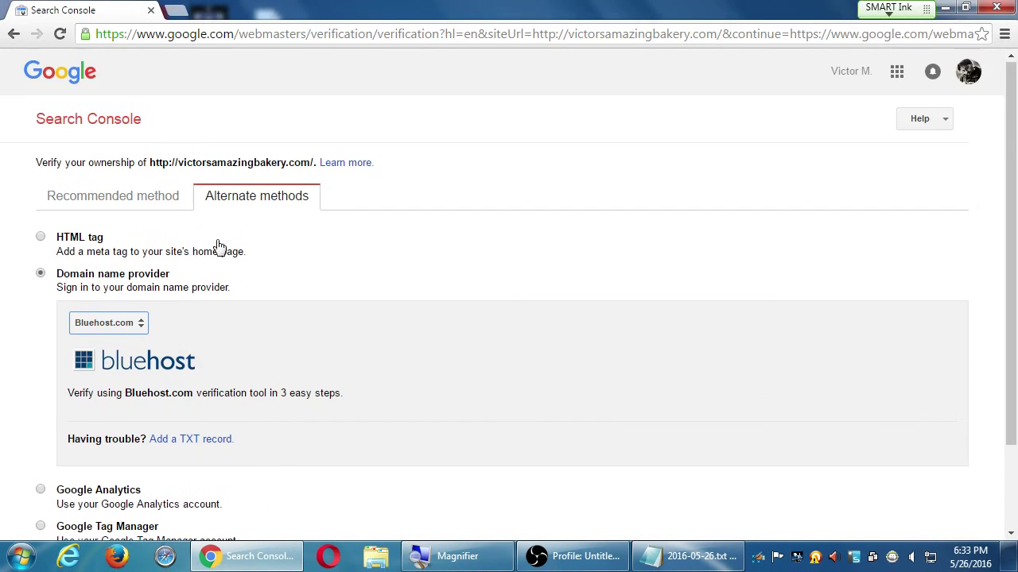
left_click(168, 200)
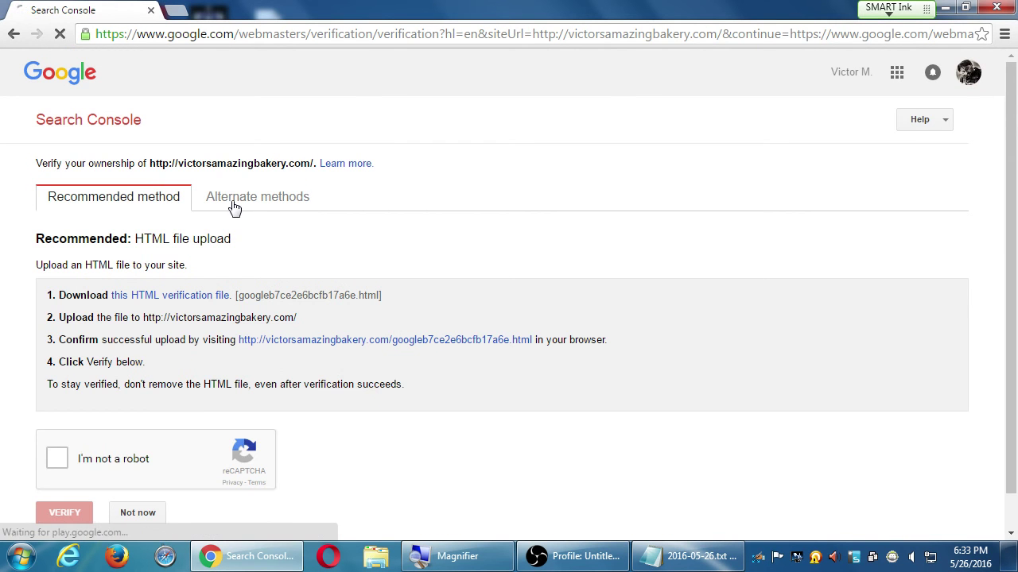
left_click(230, 205)
left_click(136, 200)
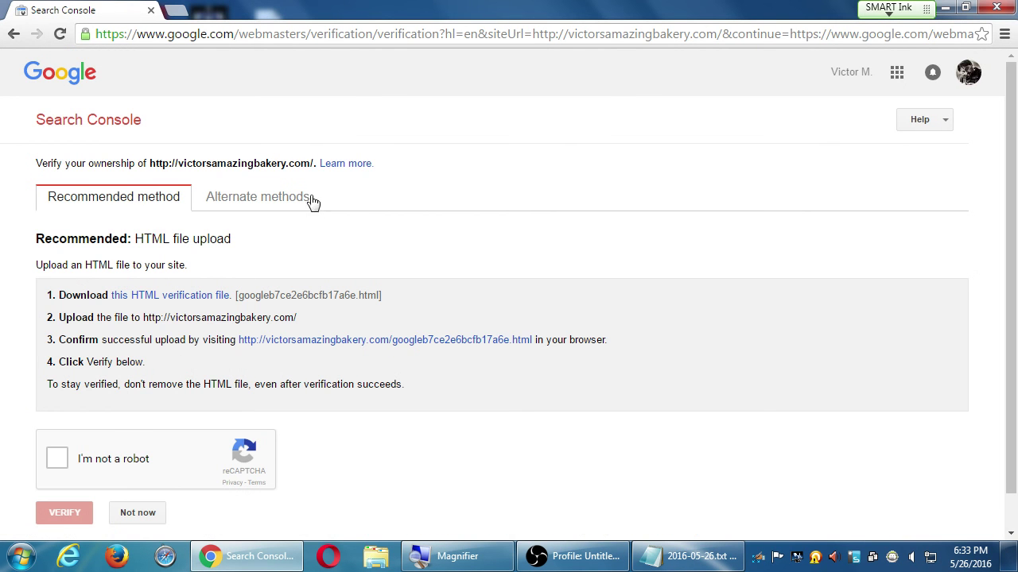